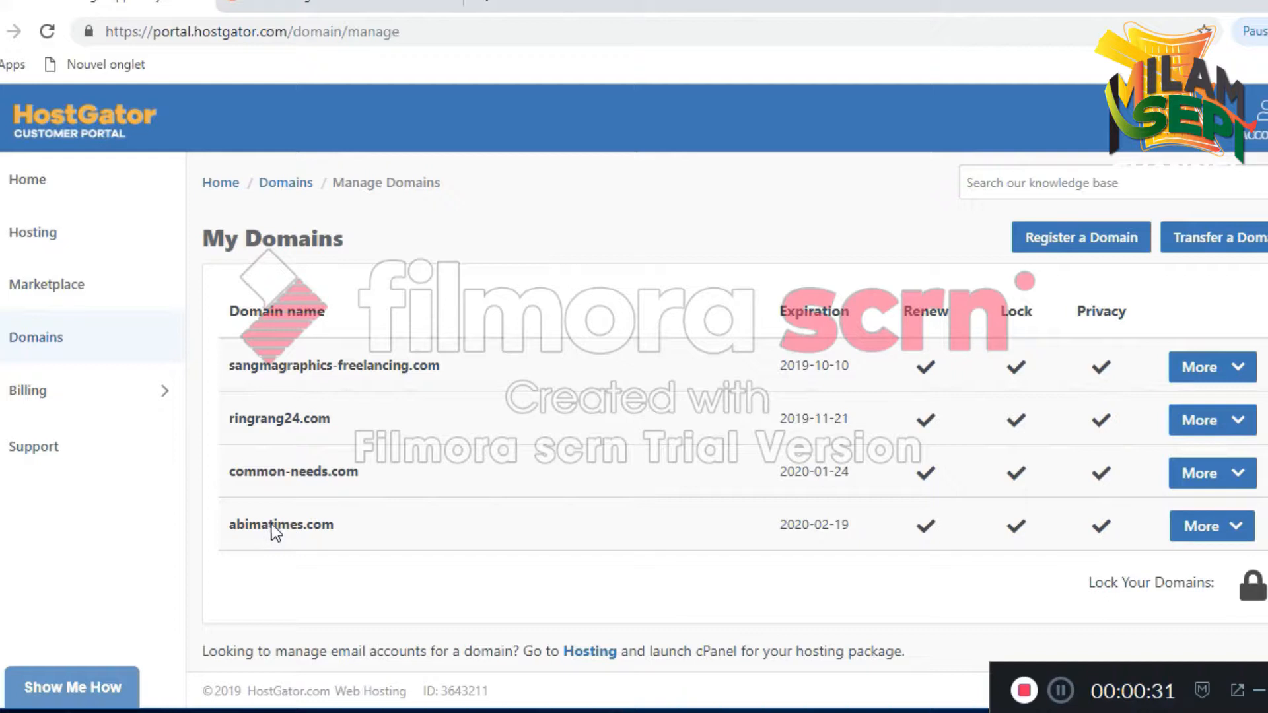
Log into the HostGator cPanel with the hosting account credentials
{"action": "left_click", "coordinate": [326, 2]}
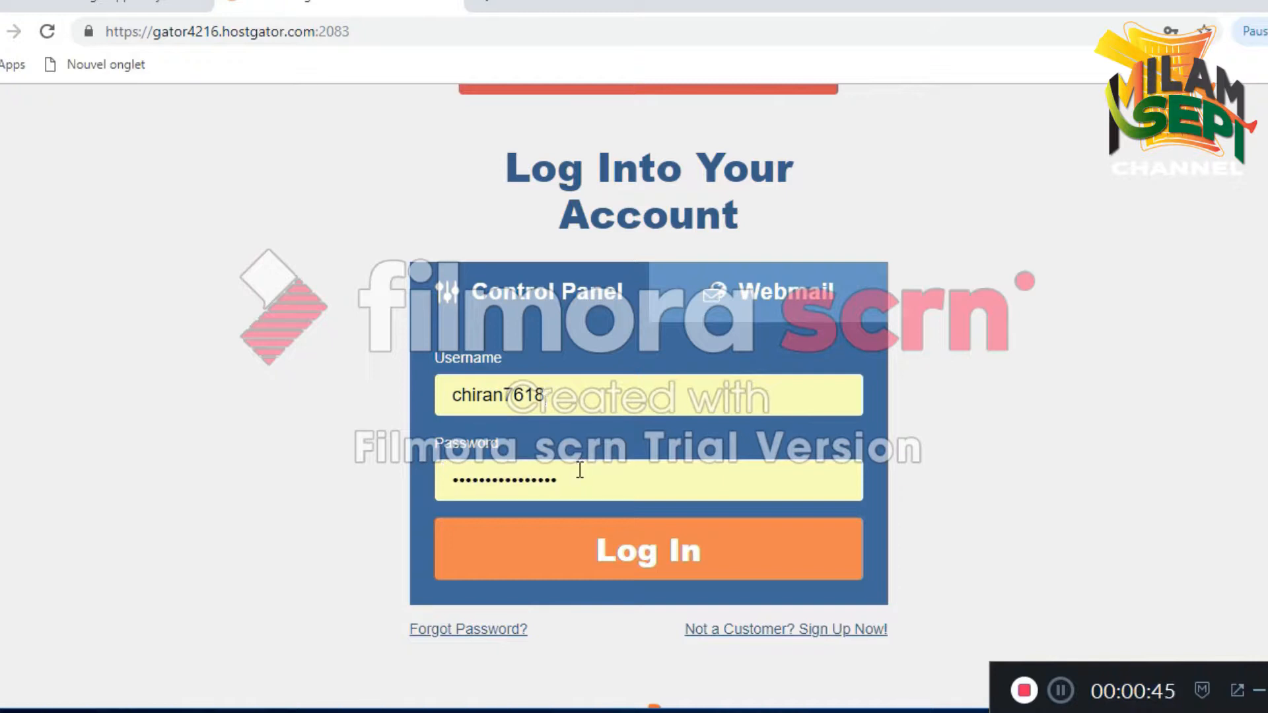
{"action": "left_click", "coordinate": [619, 565]}
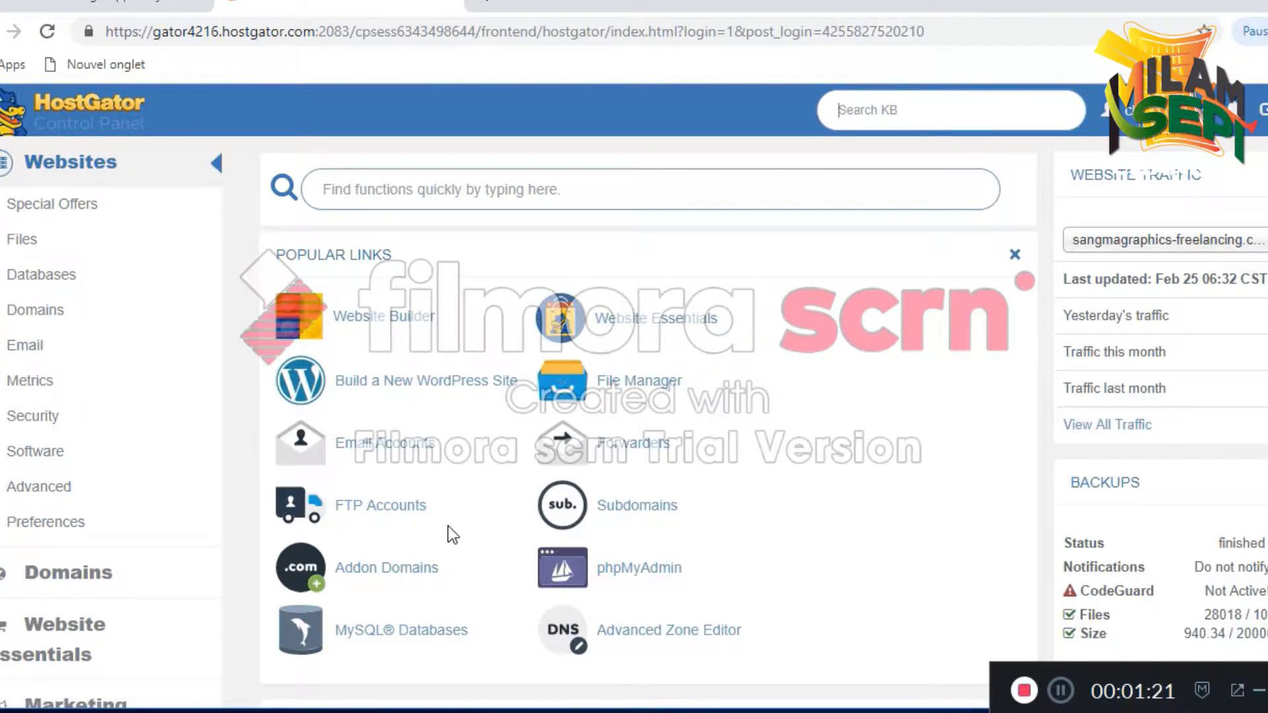
Scroll down to the Software section and open Quickinstall in the Marketplace
{"action": "scroll", "coordinate": [726, 346], "scroll_direction": "down", "scroll_amount": 5}
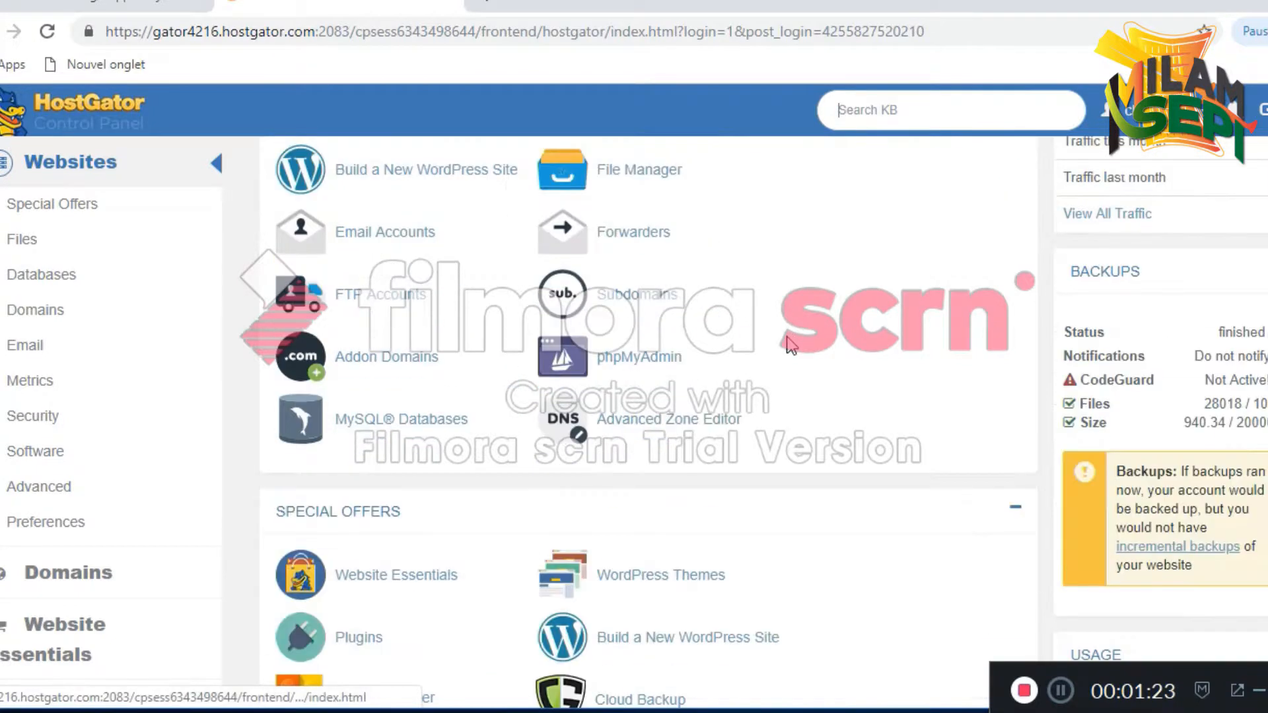
{"action": "scroll", "coordinate": [667, 488], "scroll_direction": "down", "scroll_amount": 5}
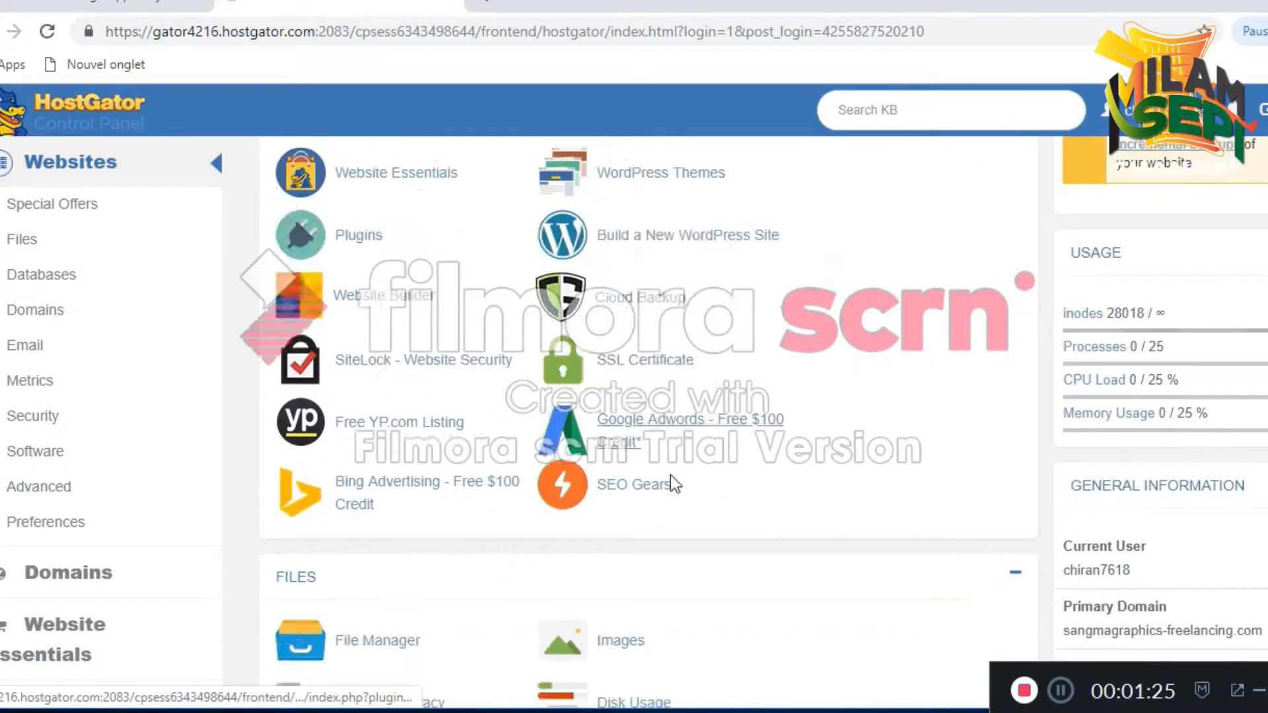
{"action": "scroll", "coordinate": [674, 466], "scroll_direction": "up", "scroll_amount": 10}
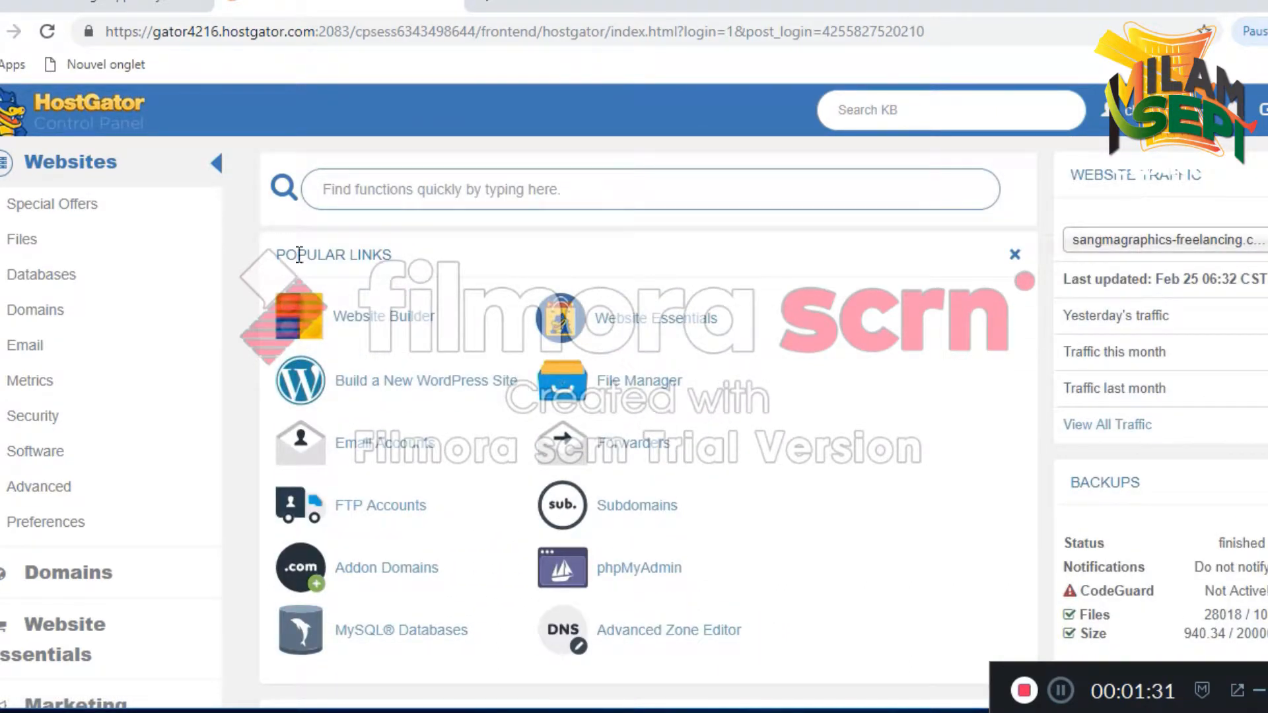
{"action": "scroll", "coordinate": [442, 352], "scroll_direction": "down", "scroll_amount": 5}
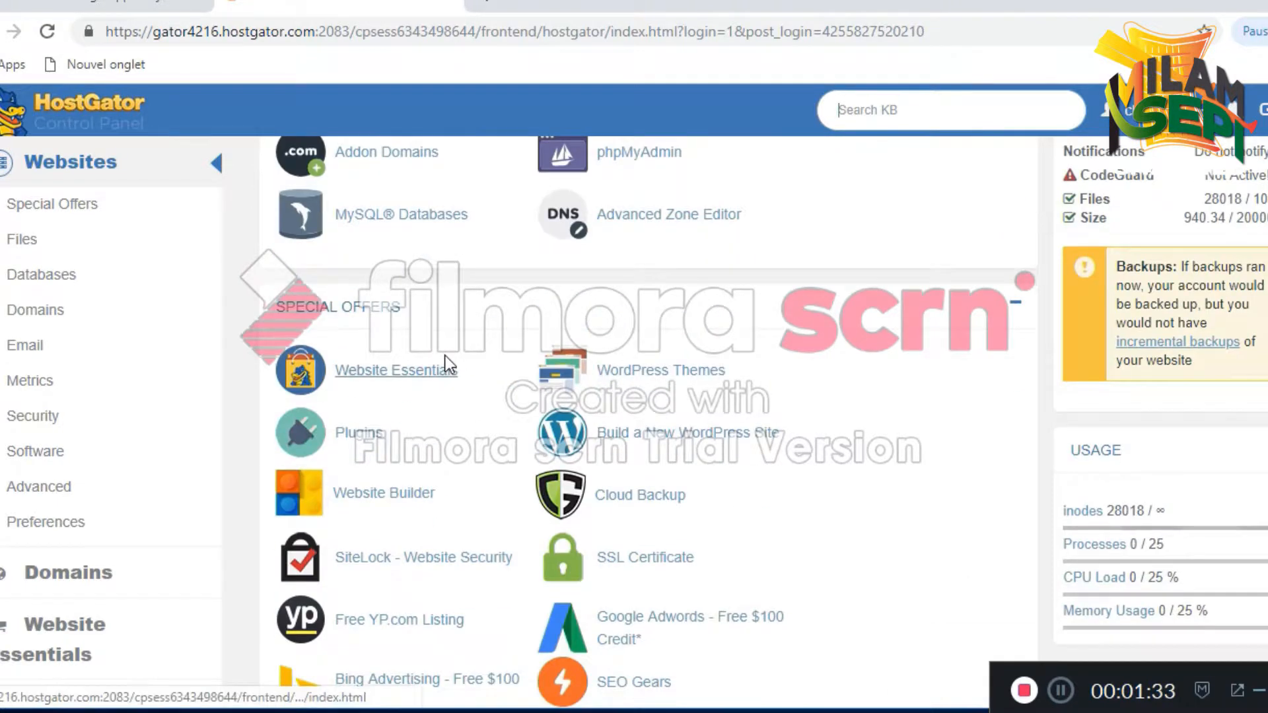
{"action": "scroll", "coordinate": [436, 360], "scroll_direction": "down", "scroll_amount": 4}
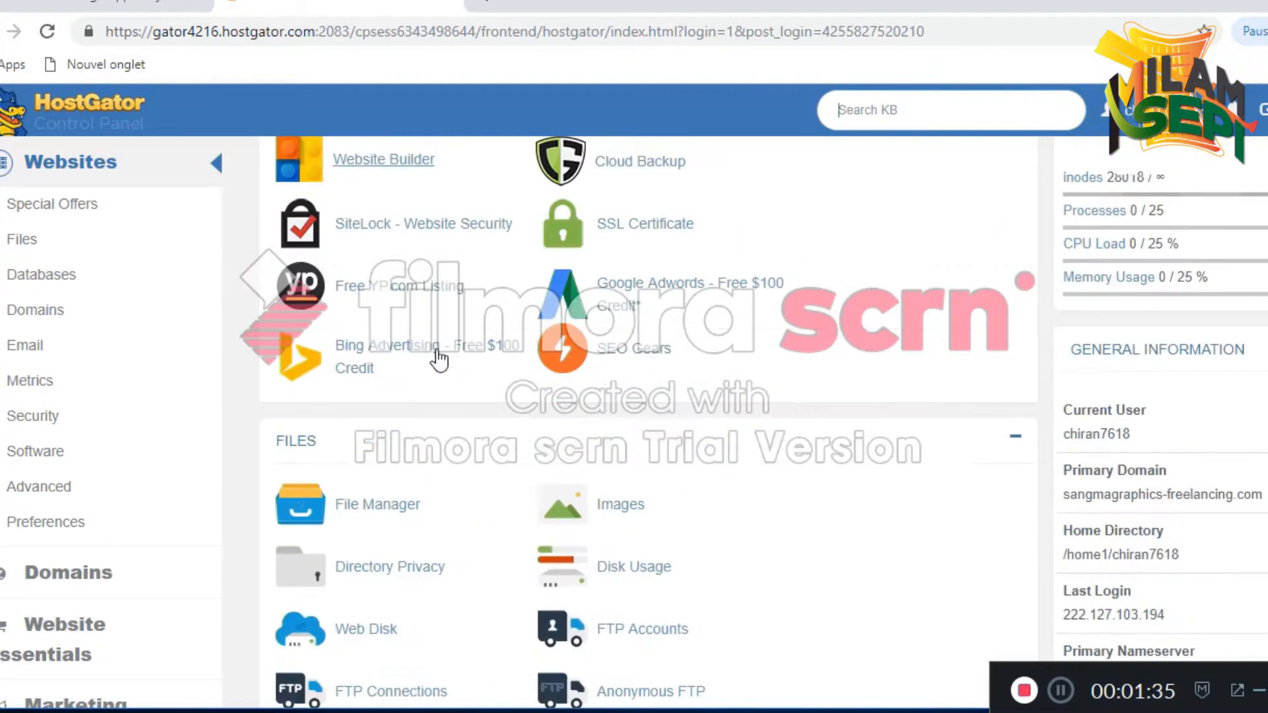
{"action": "scroll", "coordinate": [439, 360], "scroll_direction": "down", "scroll_amount": 6}
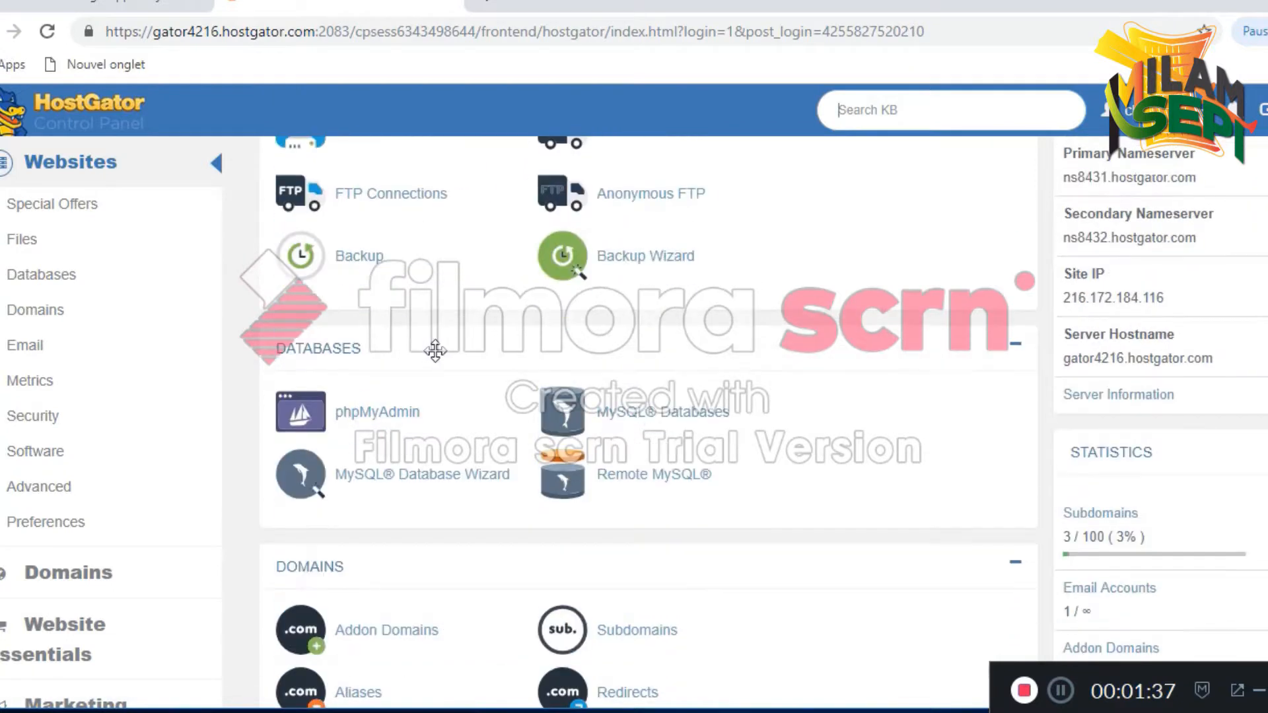
{"action": "scroll", "coordinate": [435, 350], "scroll_direction": "down", "scroll_amount": 8}
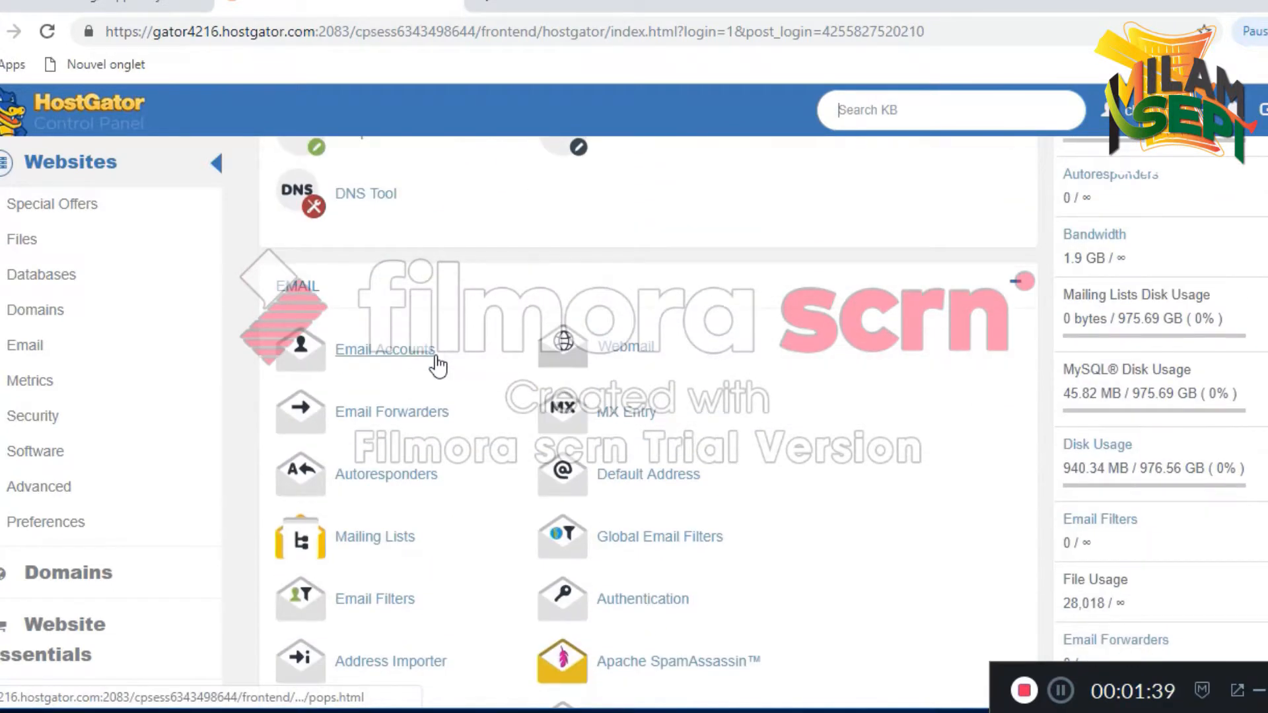
{"action": "scroll", "coordinate": [437, 365], "scroll_direction": "down", "scroll_amount": 8}
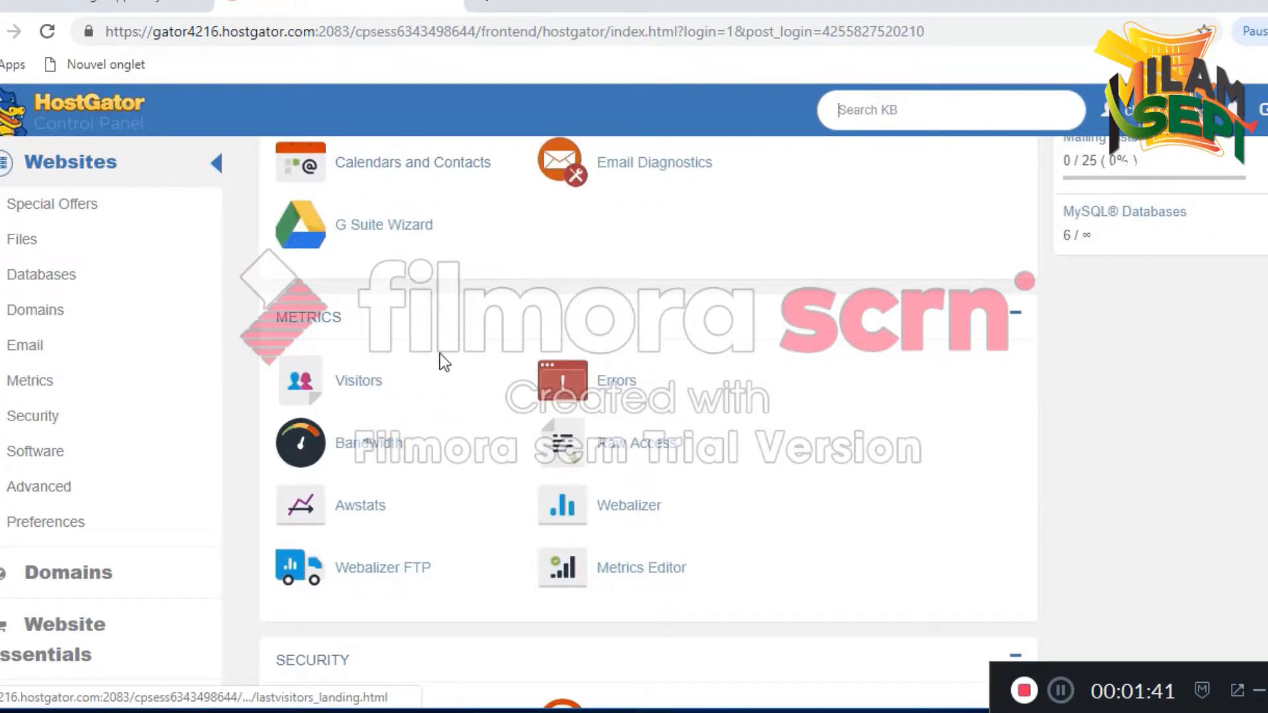
{"action": "scroll", "coordinate": [443, 357], "scroll_direction": "down", "scroll_amount": 8}
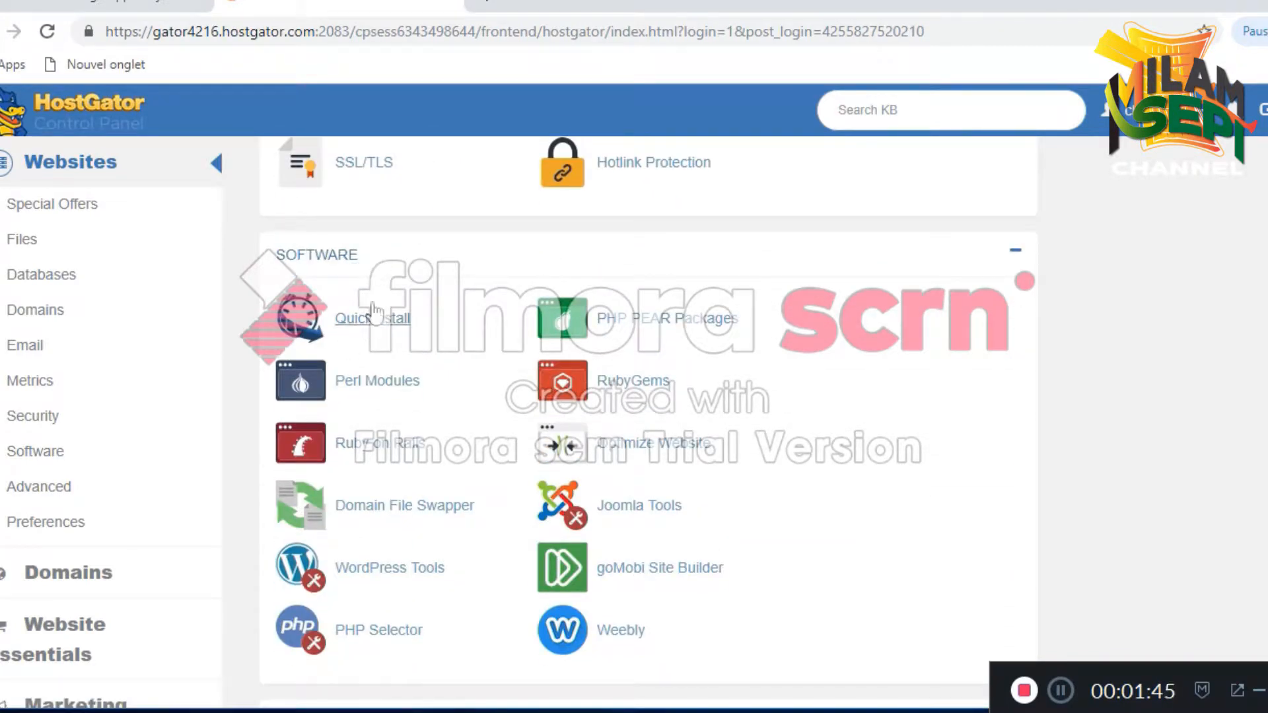
{"action": "left_click", "coordinate": [376, 316]}
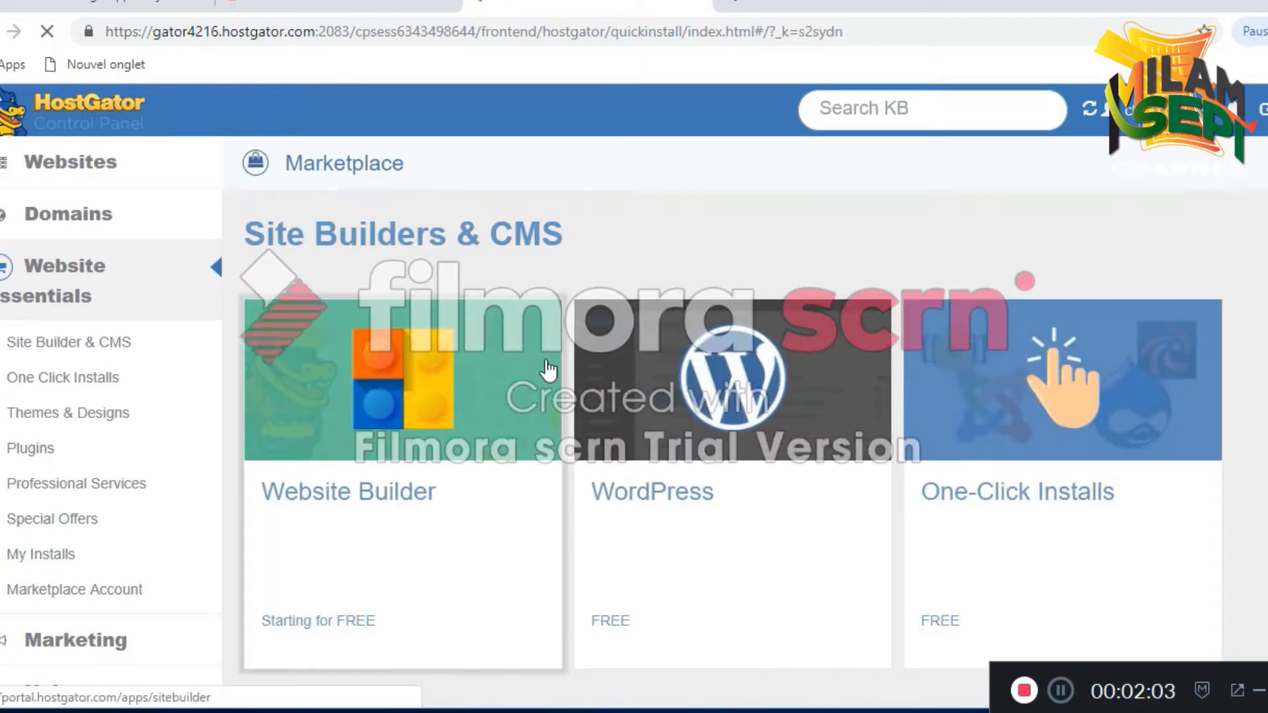
Start a WordPress install, choose abimatimes.com as the domain, and continue to Install Settings
{"action": "scroll", "coordinate": [554, 358], "scroll_direction": "down", "scroll_amount": 3}
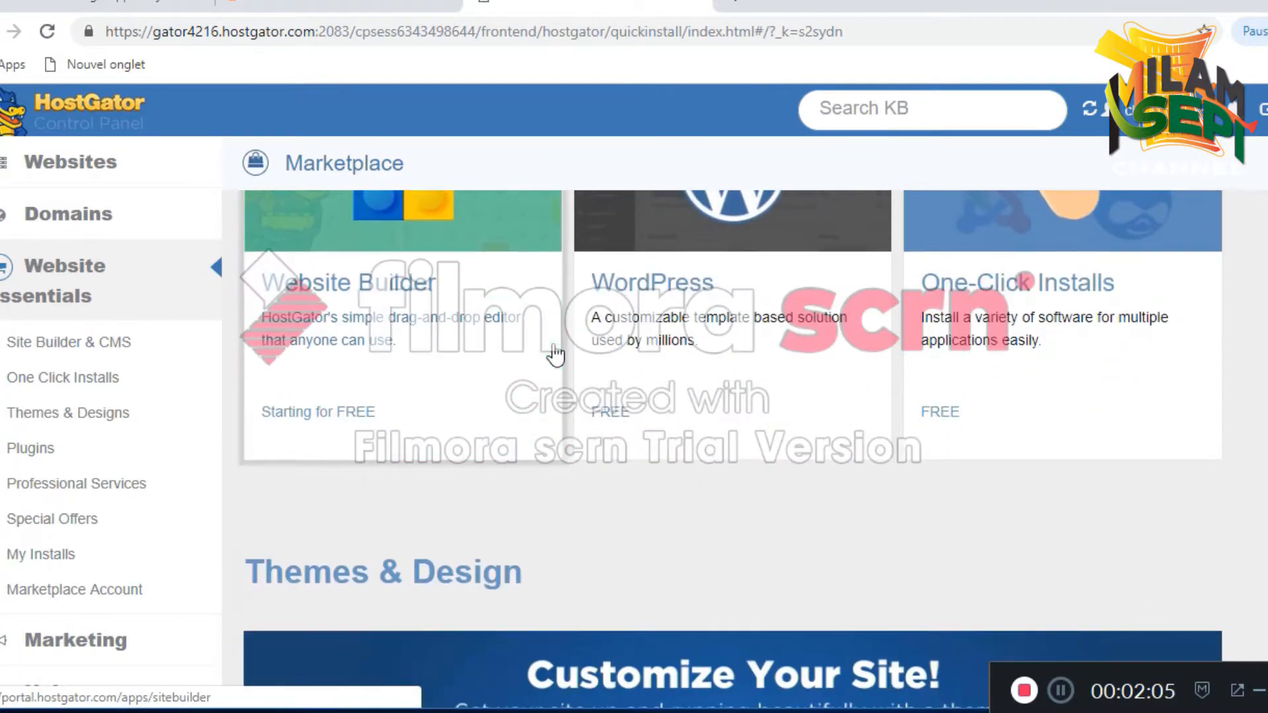
{"action": "scroll", "coordinate": [710, 369], "scroll_direction": "up", "scroll_amount": 3}
{"action": "scroll", "coordinate": [713, 371], "scroll_direction": "down", "scroll_amount": 3}
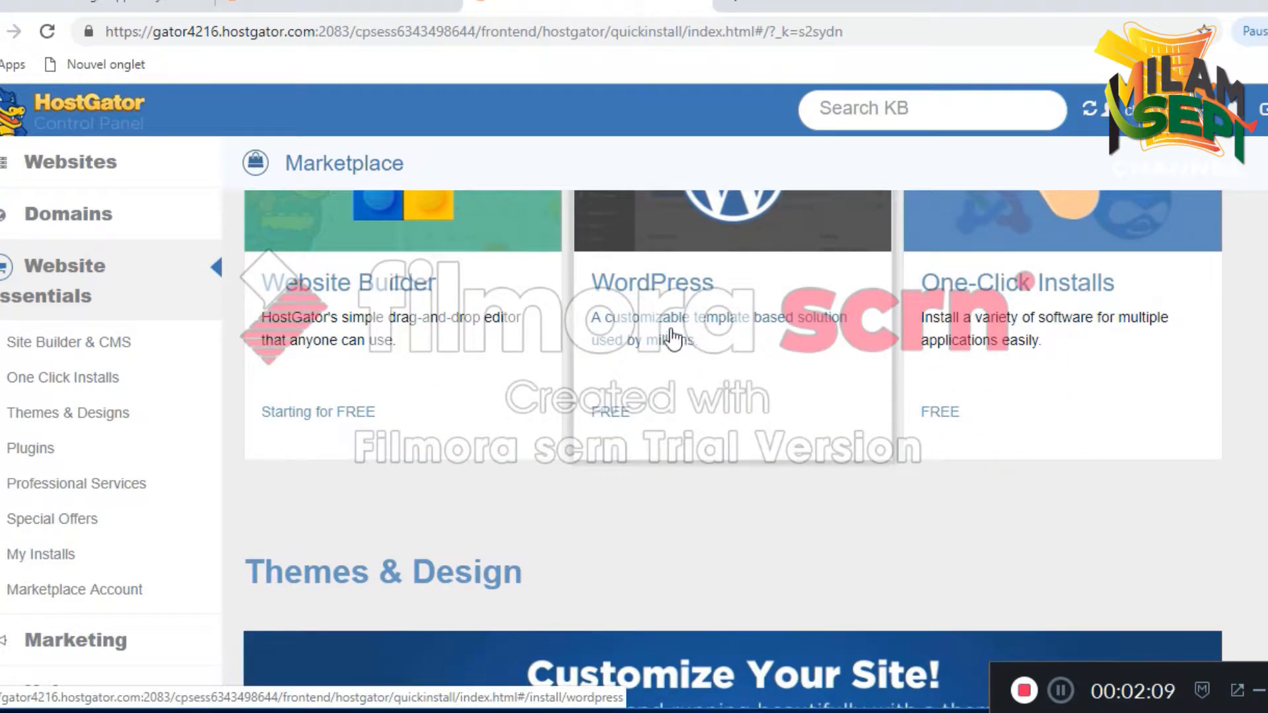
{"action": "left_click", "coordinate": [743, 363]}
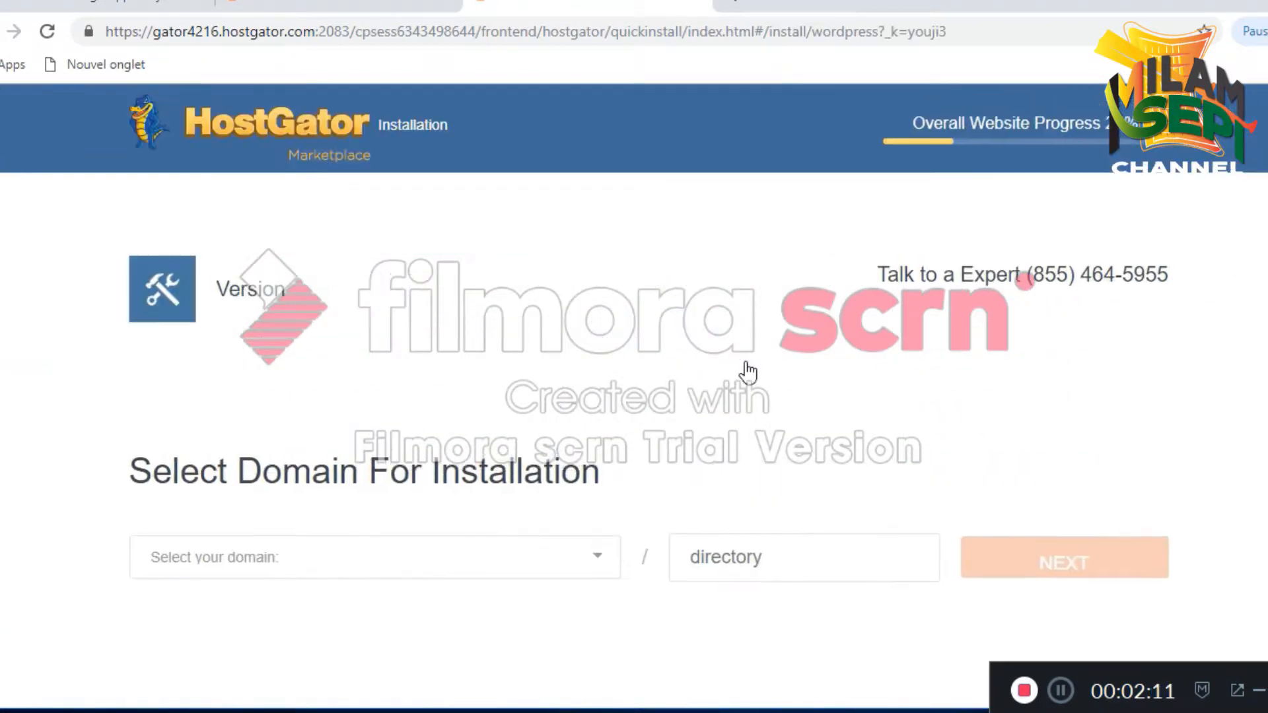
{"action": "scroll", "coordinate": [726, 370], "scroll_direction": "down", "scroll_amount": 3}
{"action": "left_click", "coordinate": [596, 358]}
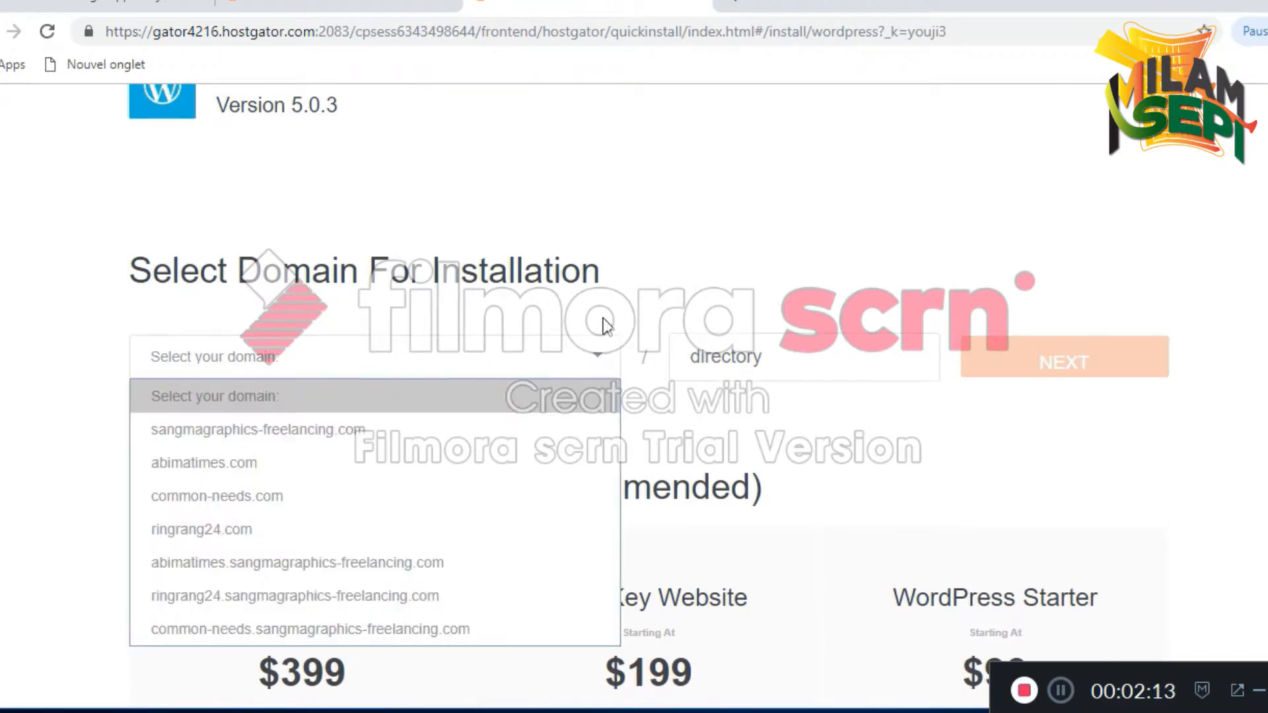
{"action": "left_click", "coordinate": [236, 467]}
{"action": "scroll", "coordinate": [673, 396], "scroll_direction": "down", "scroll_amount": 2}
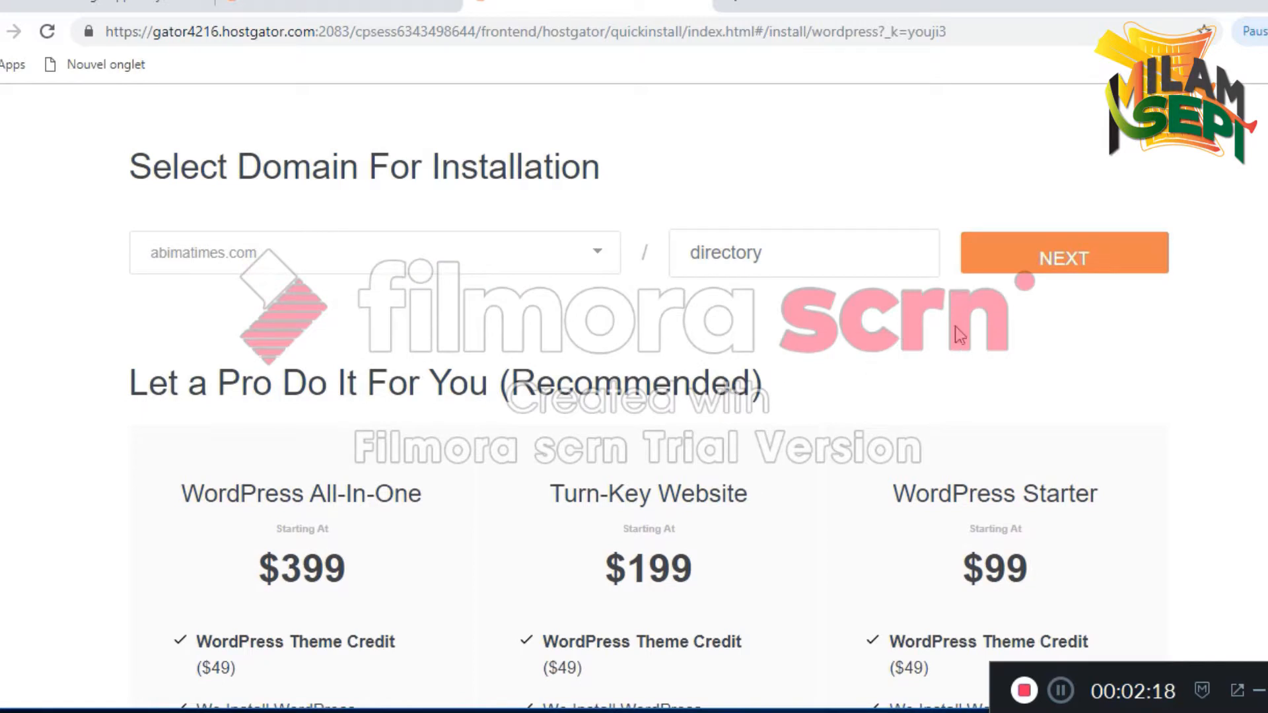
{"action": "left_click", "coordinate": [1053, 260]}
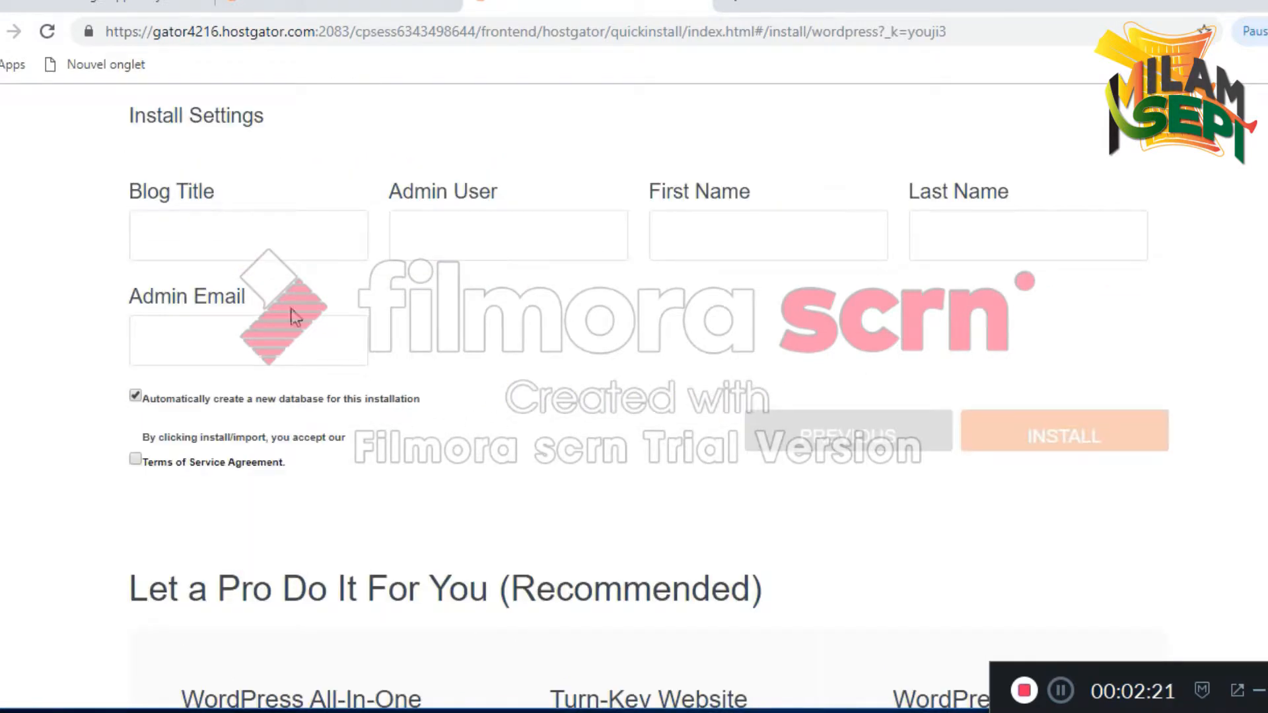
Enter blog title 'abimatimes' and the admin username
{"action": "left_click", "coordinate": [302, 217]}
{"action": "type", "text": "abimatimes"}
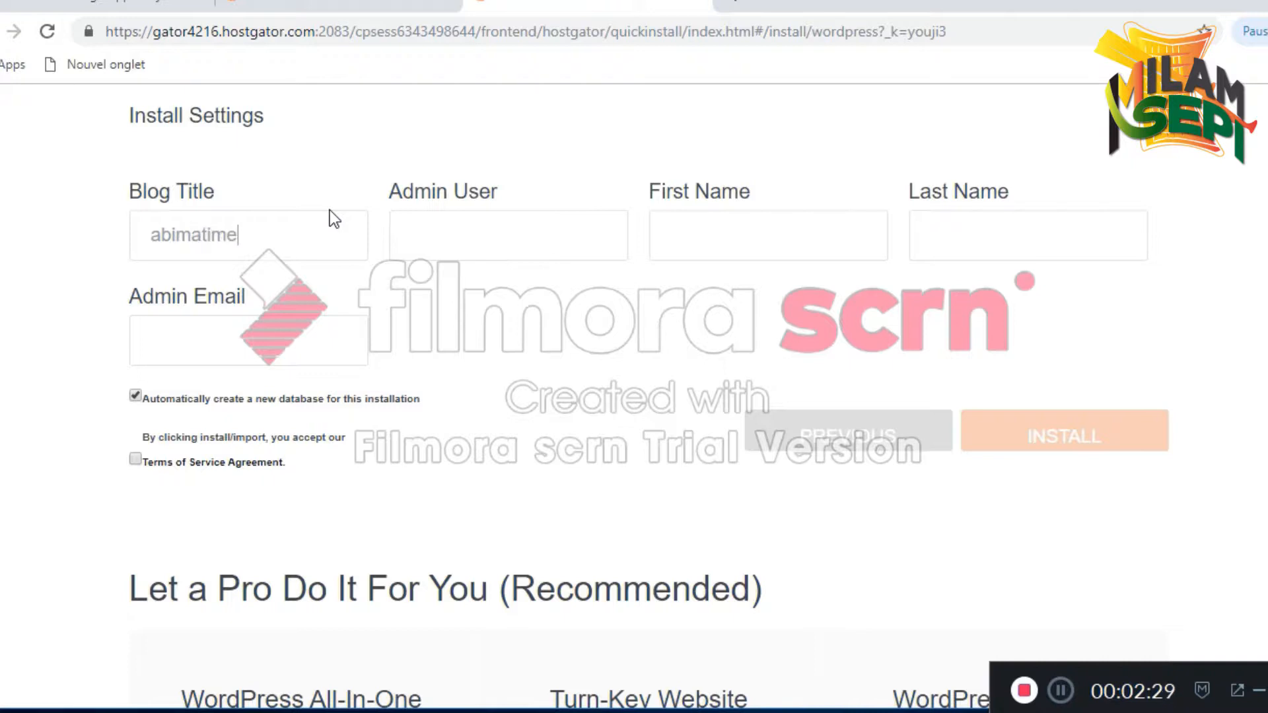
{"action": "left_click", "coordinate": [509, 239]}
{"action": "type", "text": "t"}
{"action": "key", "text": "BackSpace"}
{"action": "type", "text": "chiran"}
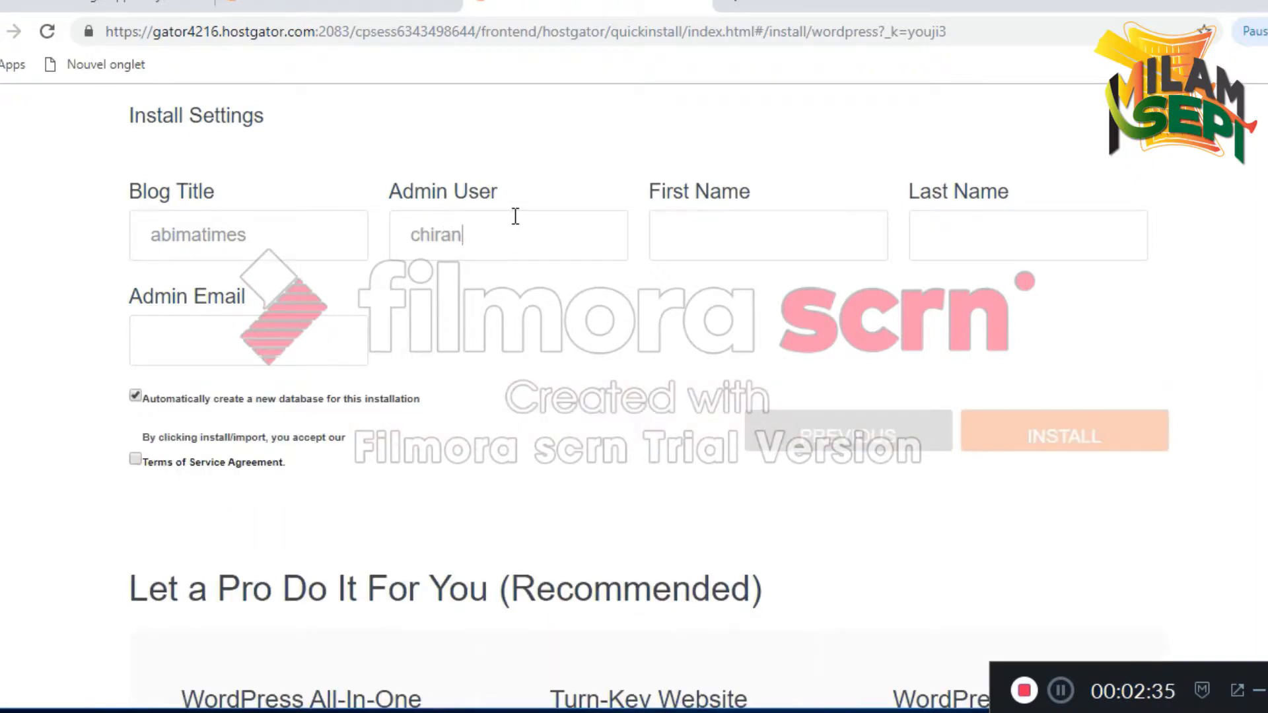
{"action": "type", "text": "1976"}
Fill in the admin's first and last name, using saved autofill suggestions
{"action": "left_click", "coordinate": [782, 238]}
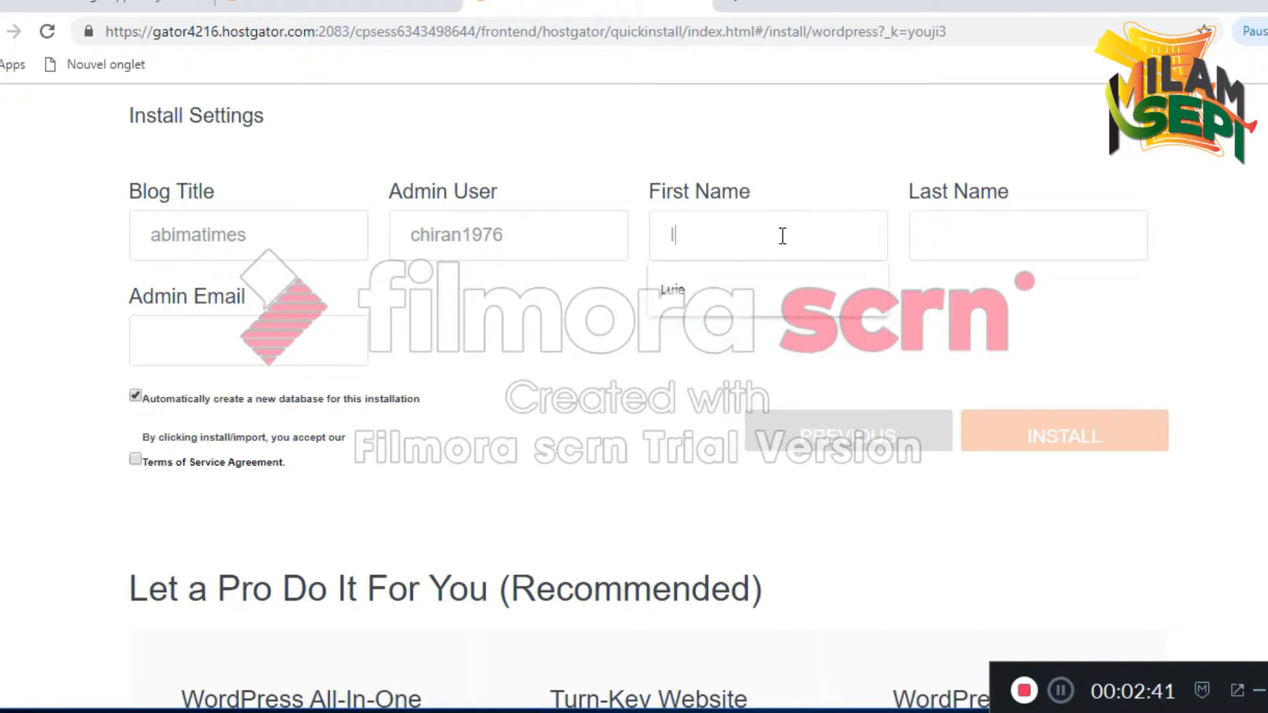
{"action": "left_click", "coordinate": [677, 289]}
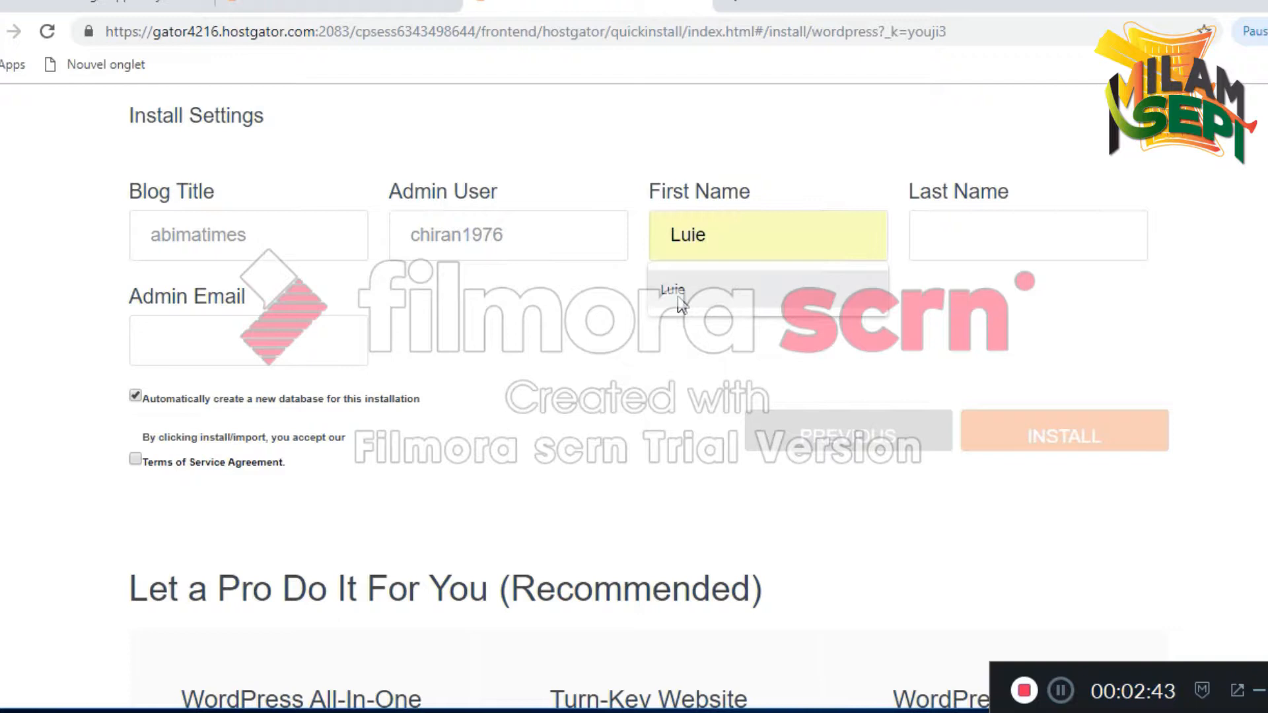
{"action": "left_click", "coordinate": [923, 235]}
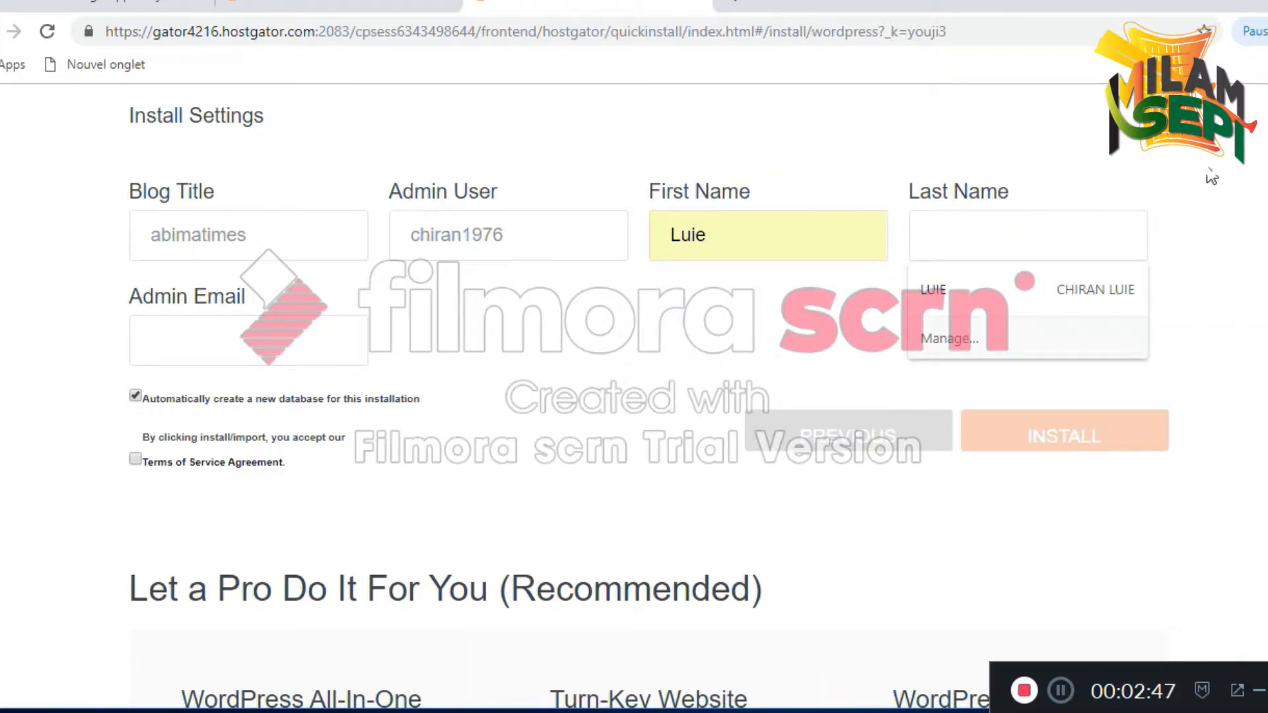
{"action": "left_click", "coordinate": [956, 298]}
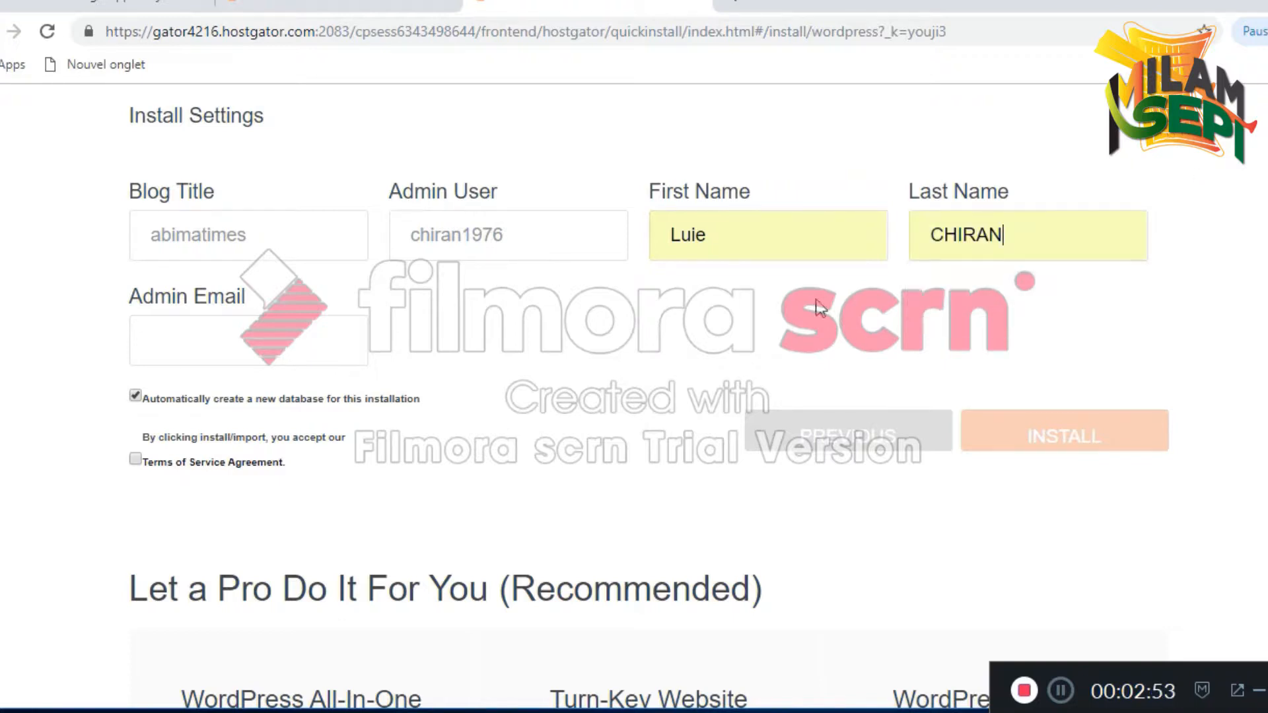
Enter the admin e-mail address, accept the Terms of Service, and start the installation
{"action": "left_click", "coordinate": [232, 340]}
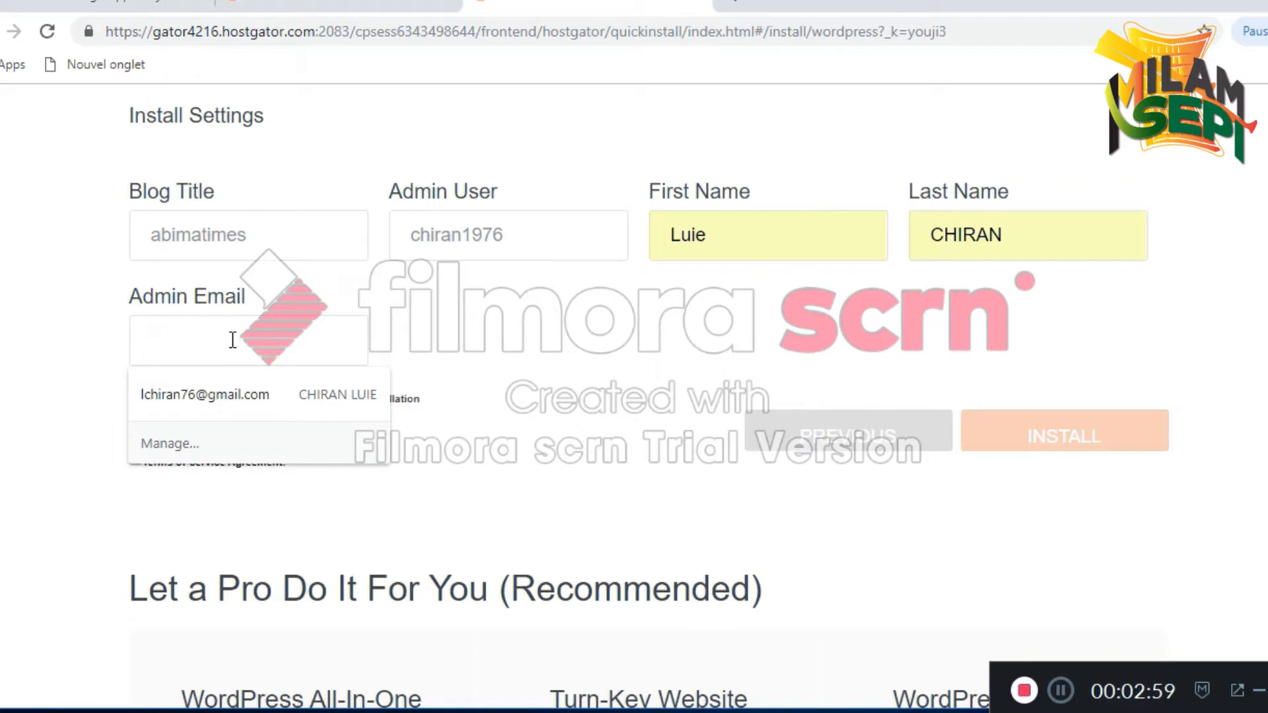
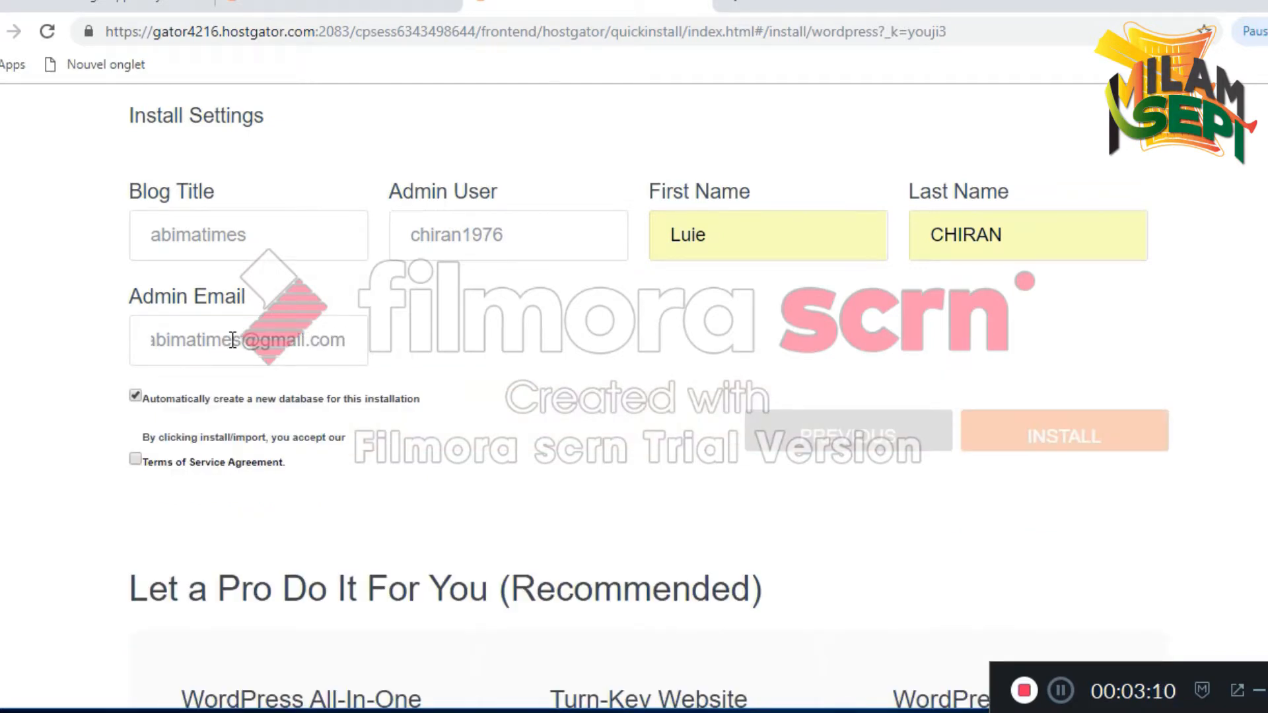
{"action": "left_click", "coordinate": [168, 340]}
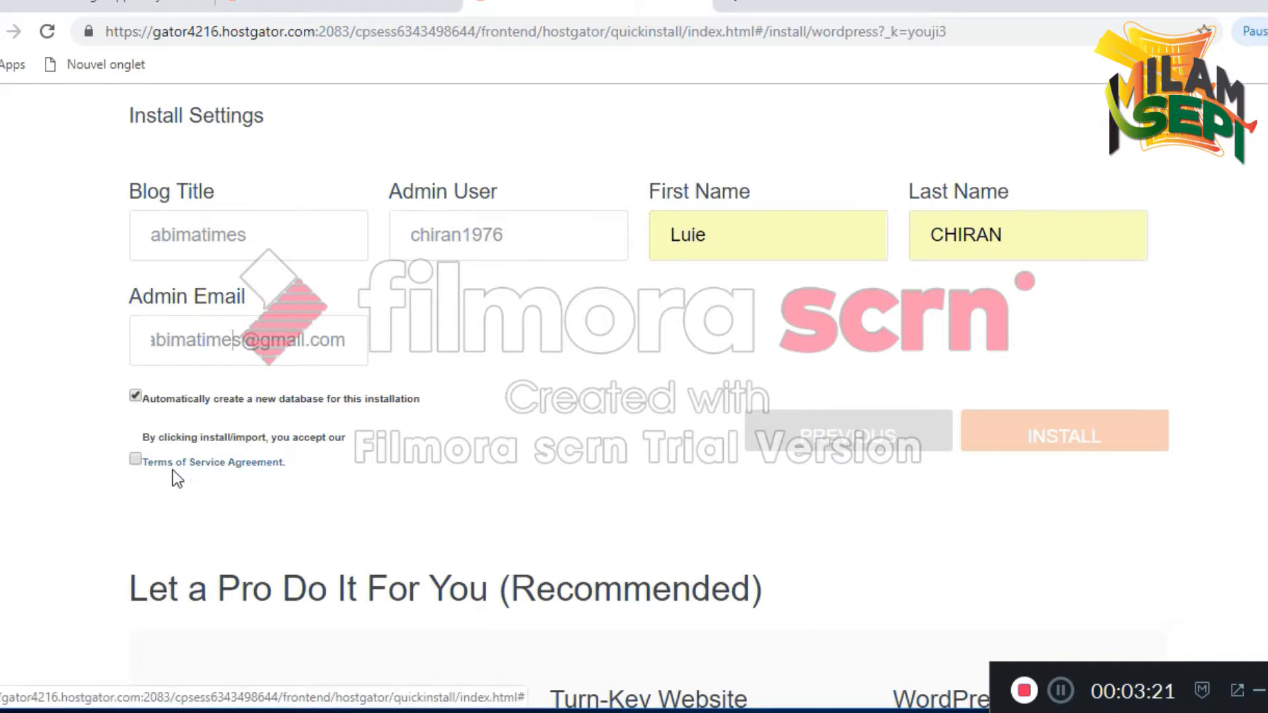
{"action": "left_click", "coordinate": [135, 459]}
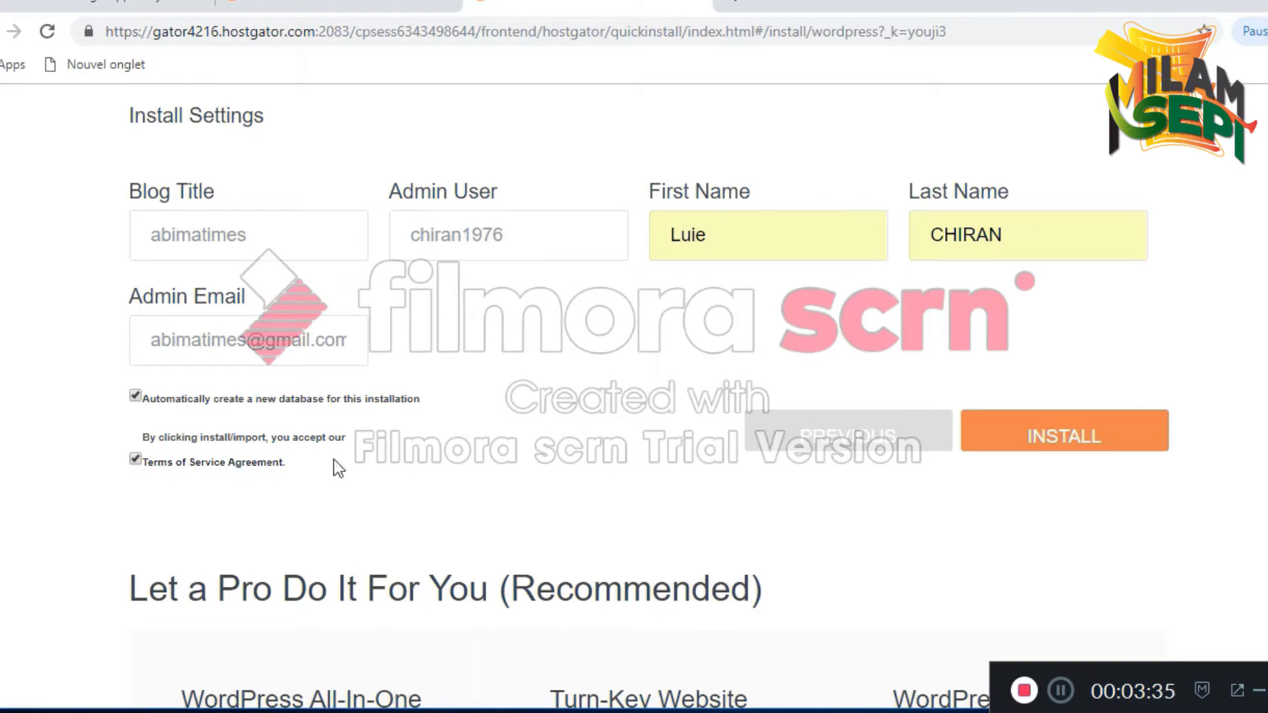
{"action": "left_click", "coordinate": [1043, 437]}
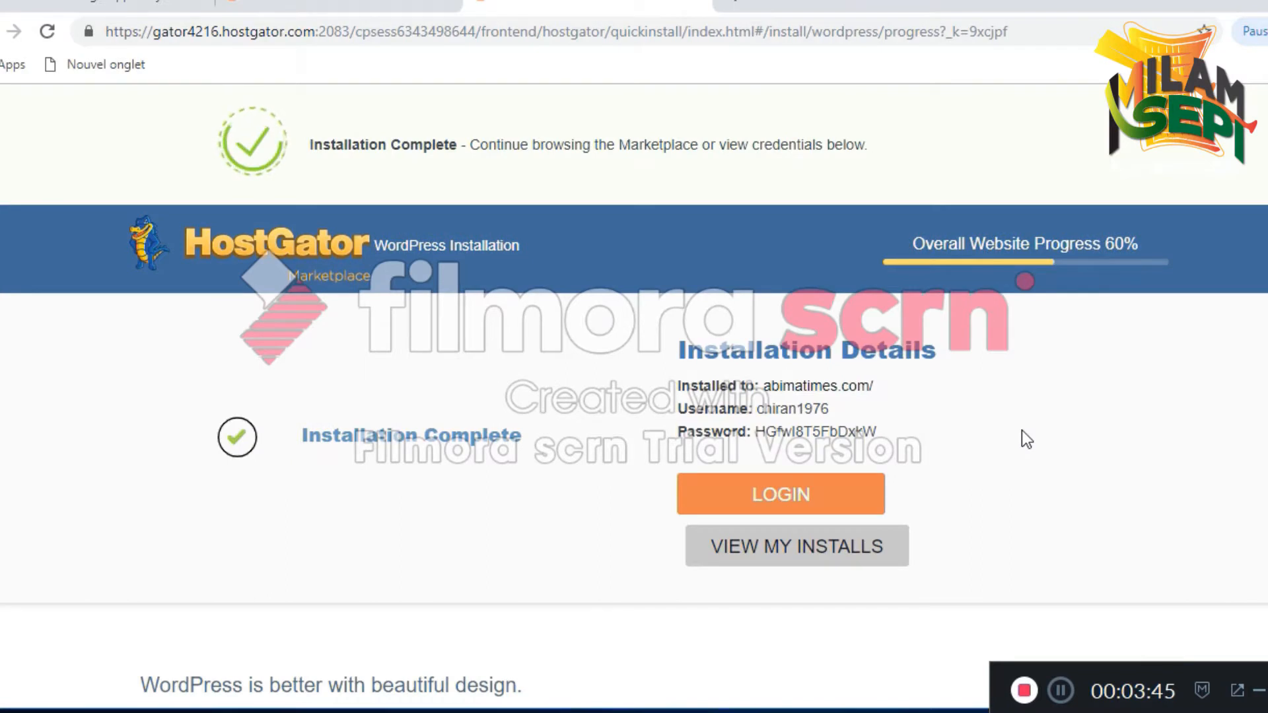
Review the Installation Complete details and select the generated admin password
{"action": "scroll", "coordinate": [918, 374], "scroll_direction": "down", "scroll_amount": 2}
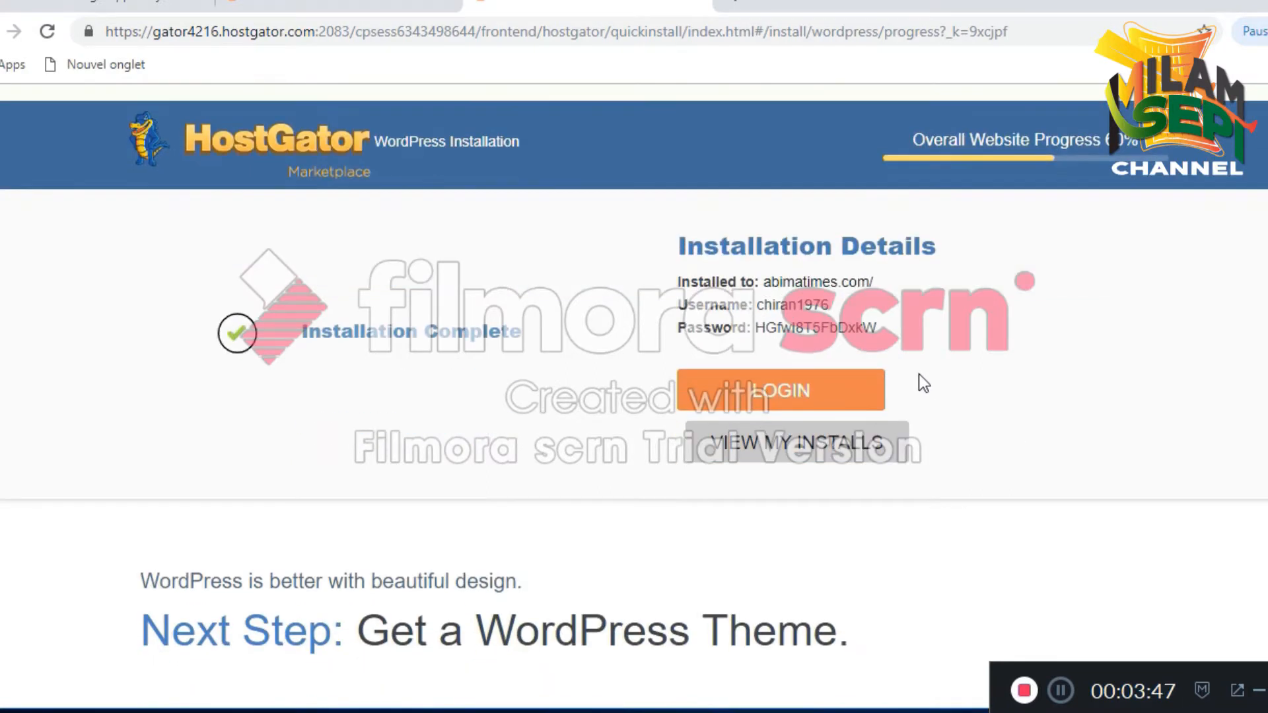
{"action": "scroll", "coordinate": [949, 383], "scroll_direction": "up", "scroll_amount": 2}
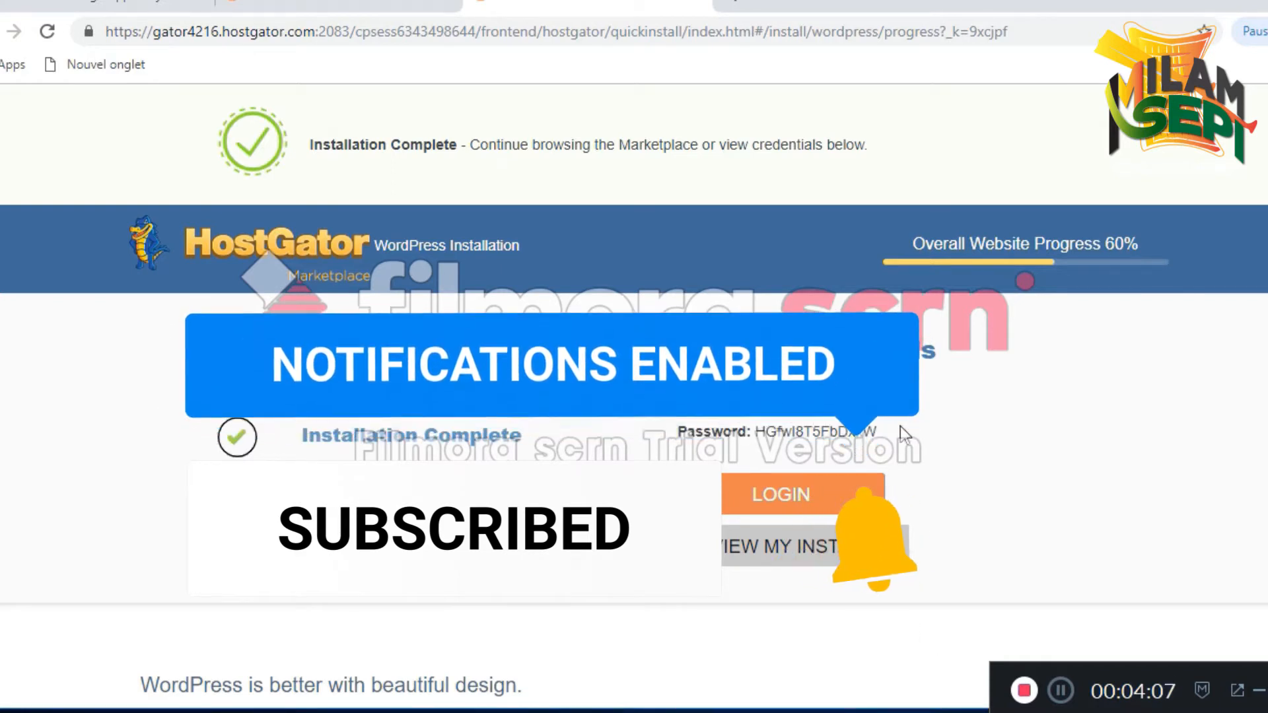
{"action": "left_click_drag", "start_coordinate": [900, 427], "coordinate": [760, 437]}
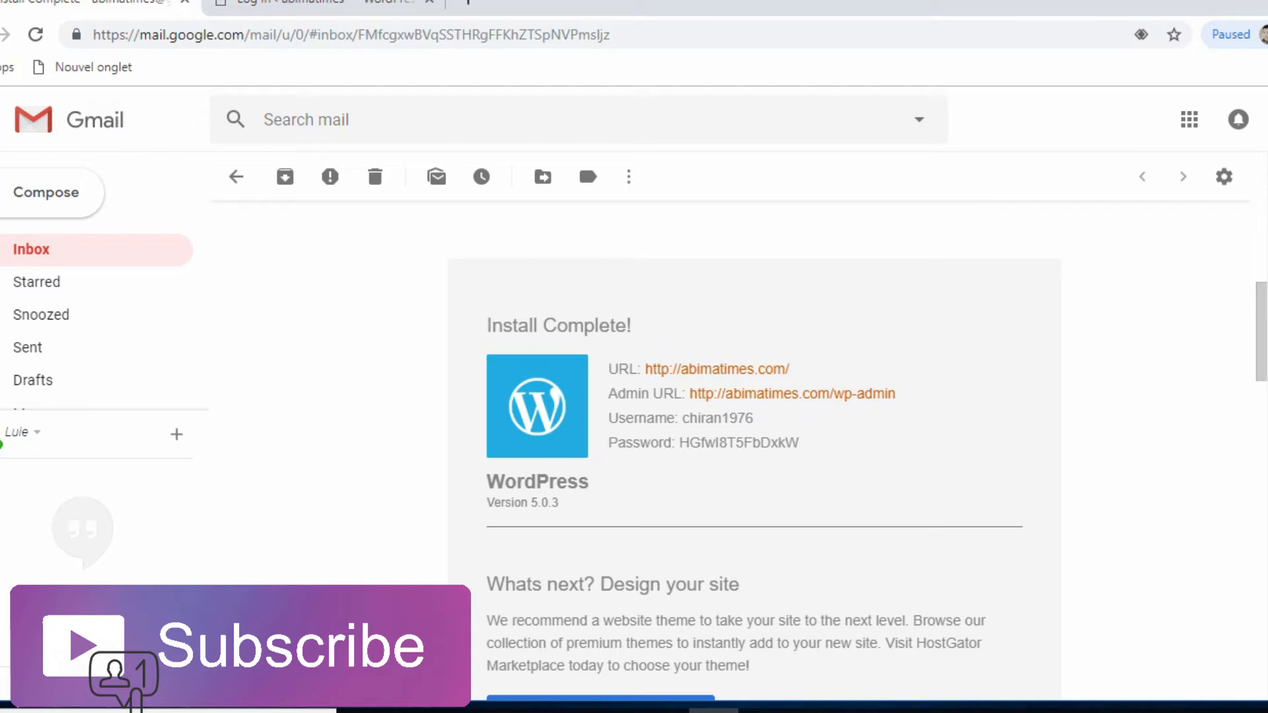
Copy the password from the Install Complete e-mail and open the abimatimes.com admin login in a new tab
{"action": "left_click_drag", "start_coordinate": [799, 442], "coordinate": [679, 443]}
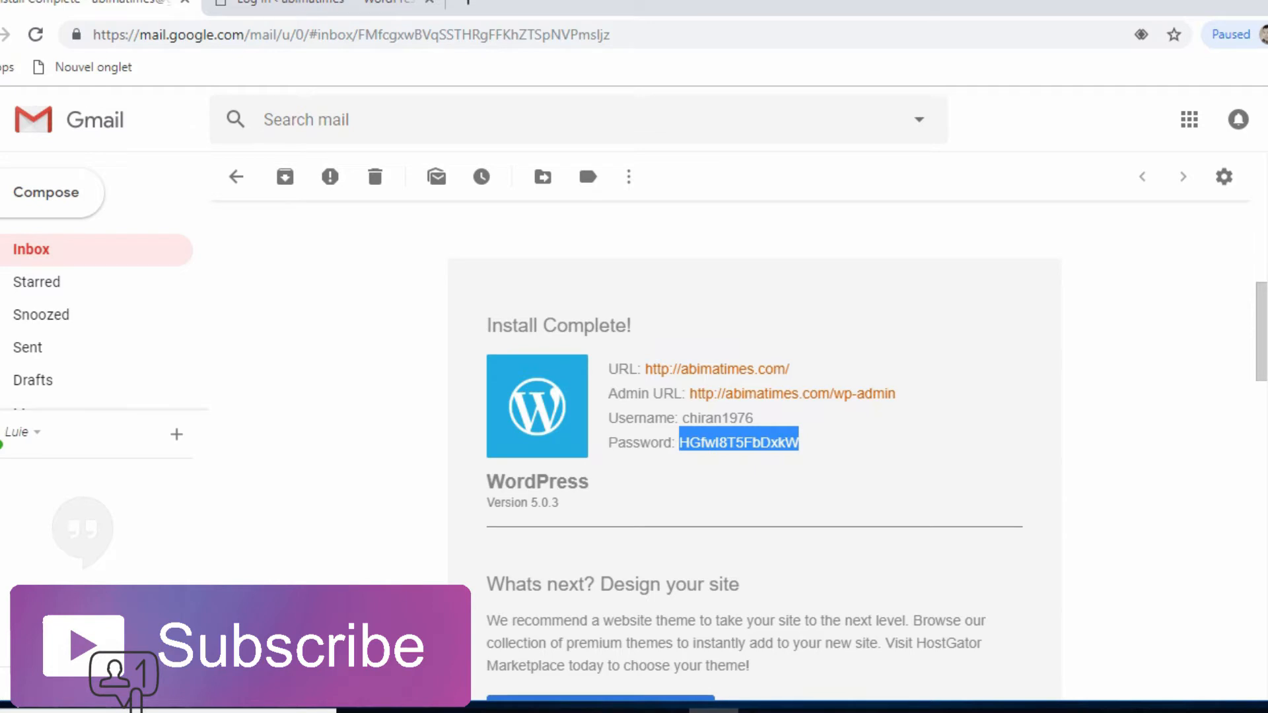
{"action": "left_click", "coordinate": [818, 456]}
{"action": "left_click", "coordinate": [792, 394]}
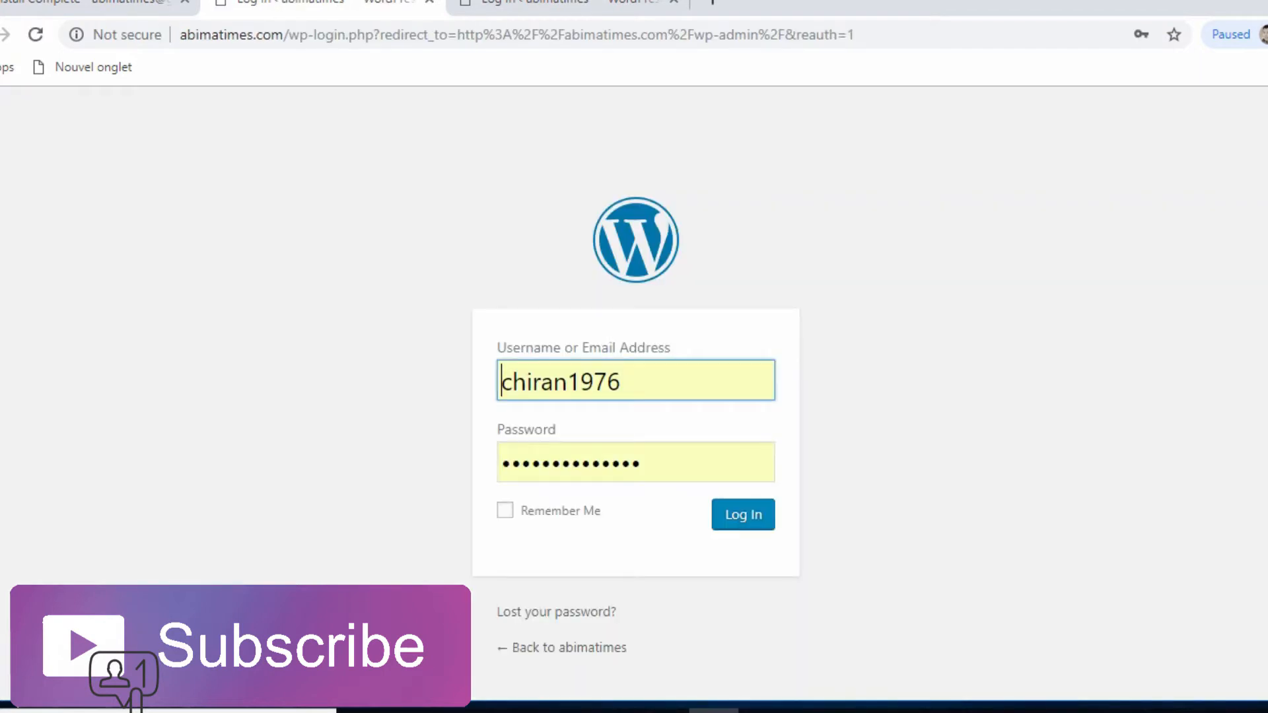
Log into WordPress with the admin username and pasted password, then visit the abimatimes site
{"action": "left_click", "coordinate": [623, 382]}
{"action": "key", "text": "ctrl+a"}
{"action": "key", "text": "BackSpace"}
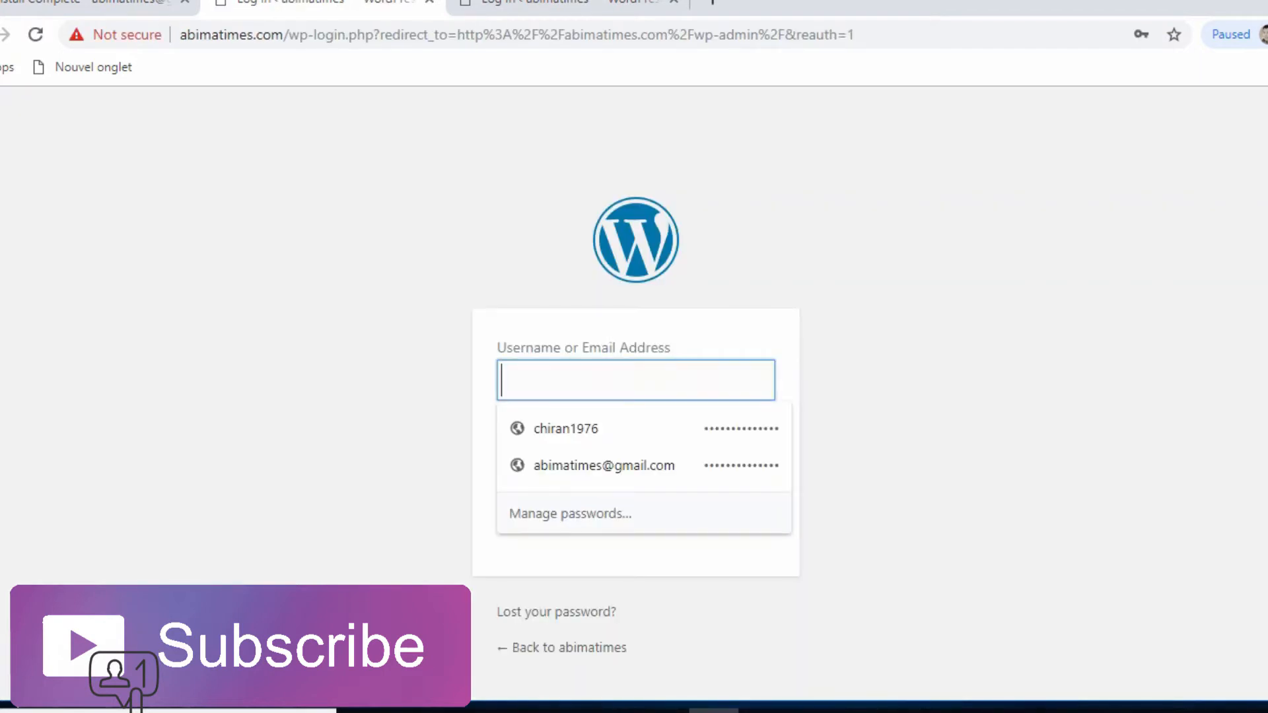
{"action": "type", "text": "chiran"}
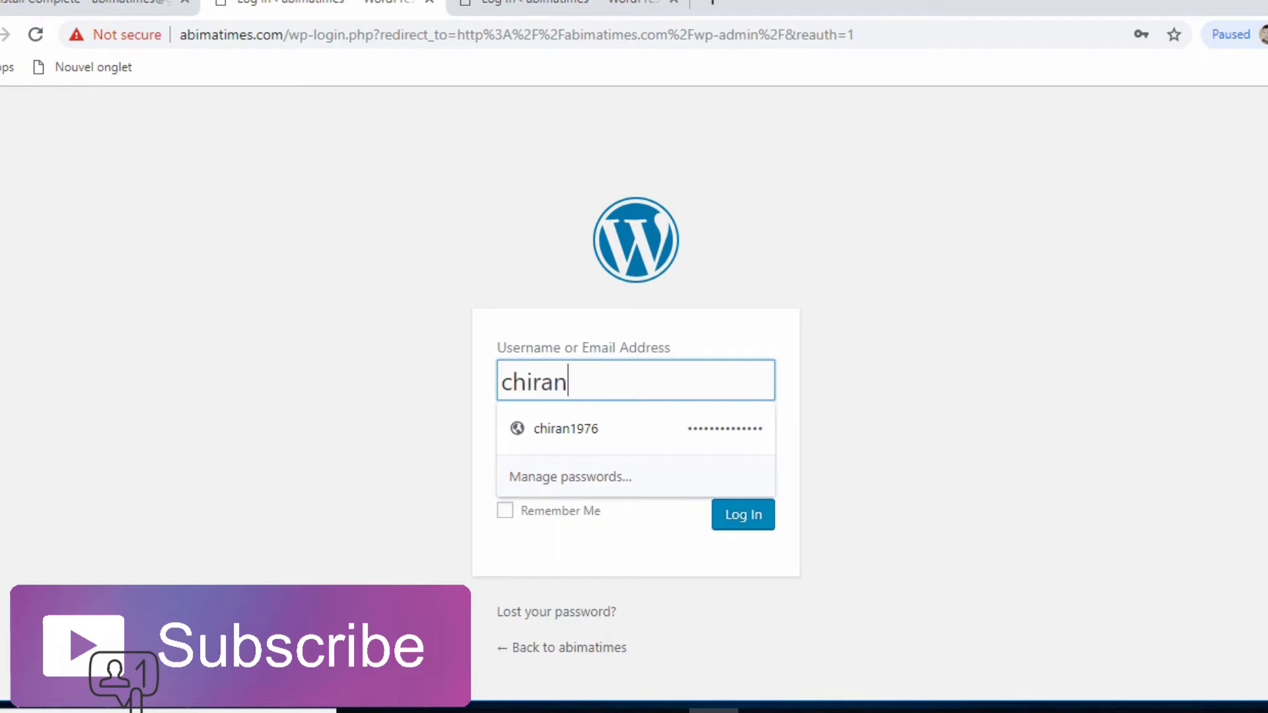
{"action": "type", "text": "1976"}
{"action": "key", "text": "Tab"}
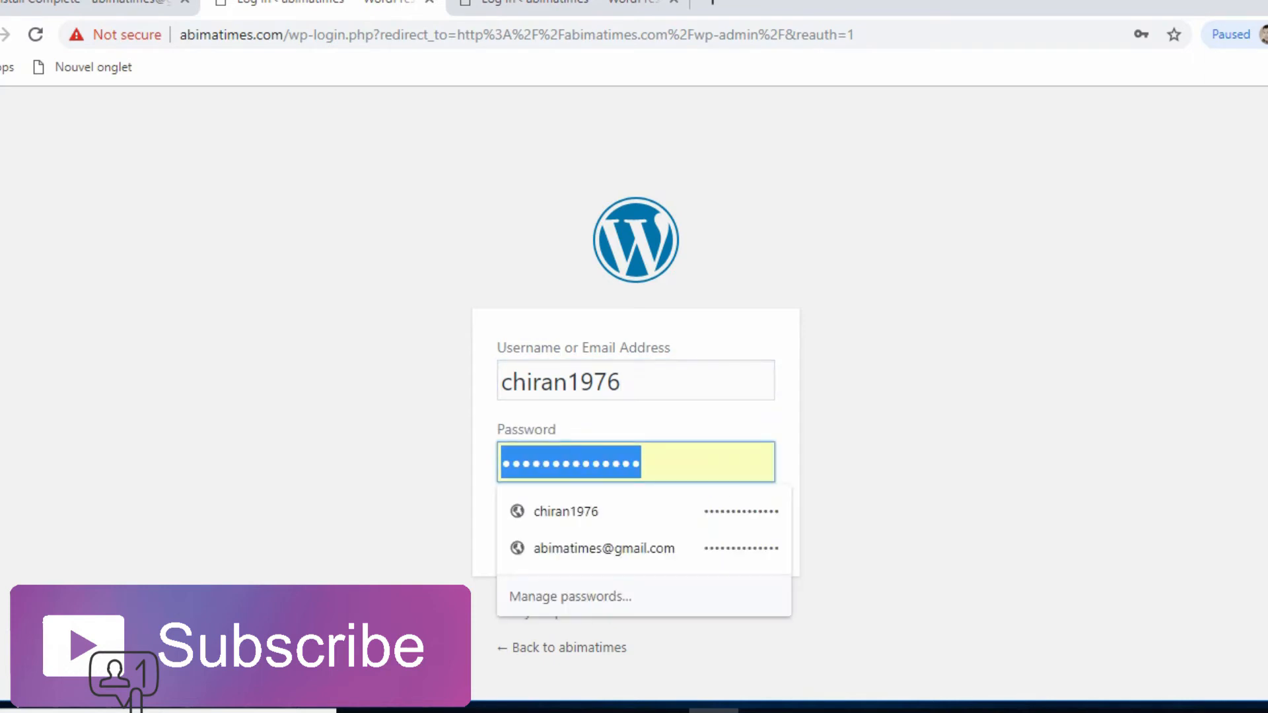
{"action": "key", "text": "ctrl+v"}
{"action": "left_click", "coordinate": [743, 514]}
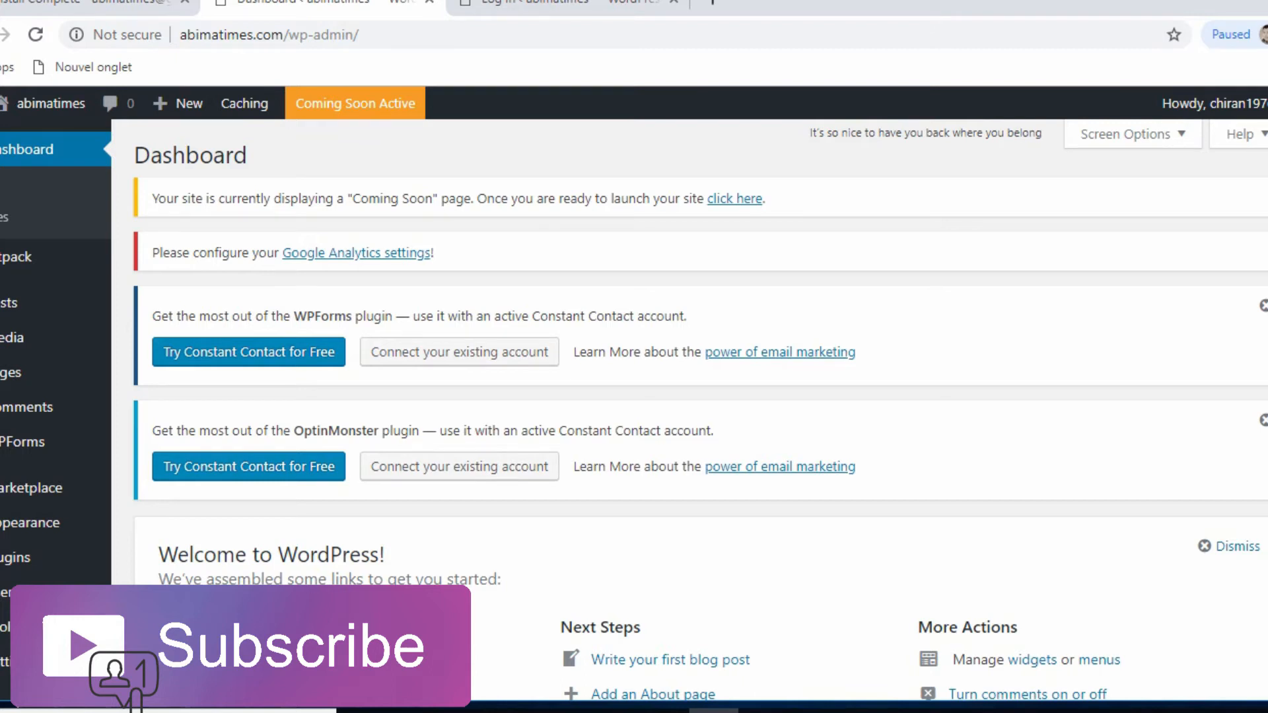
{"action": "left_click", "coordinate": [50, 103]}
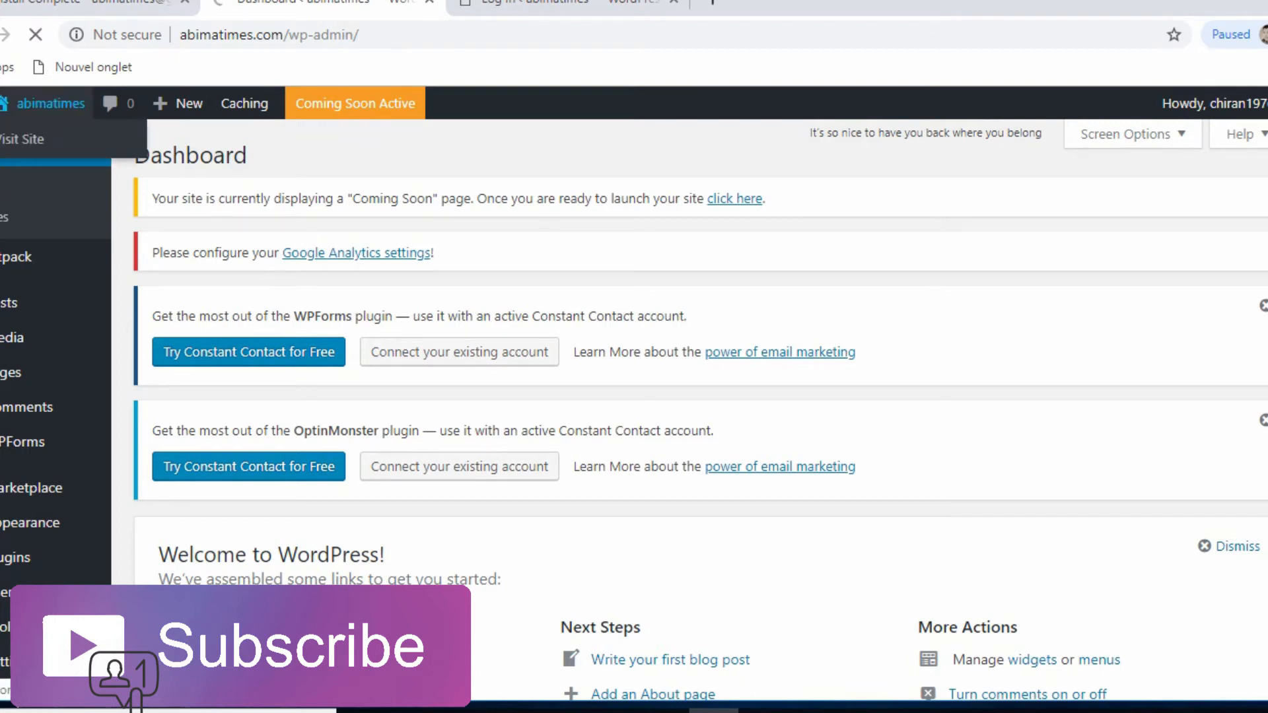